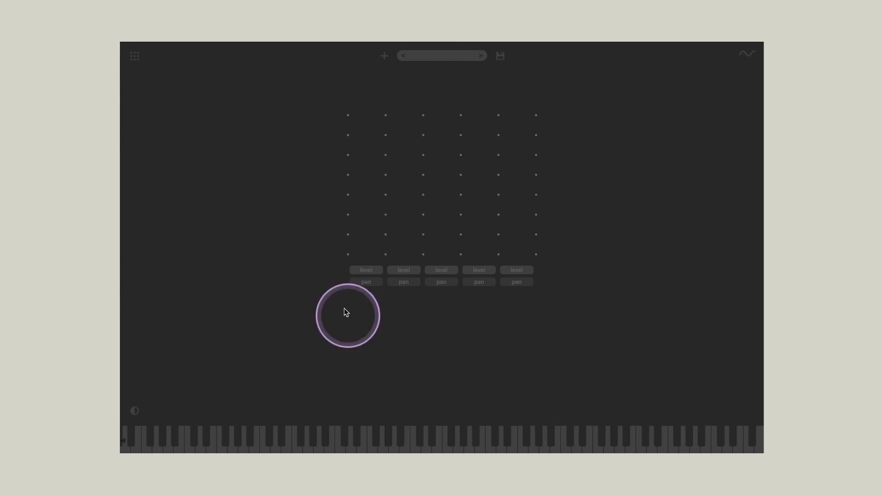
Step: Add two oscillator modules side by side in the first row of the grid
left_click(367, 126)
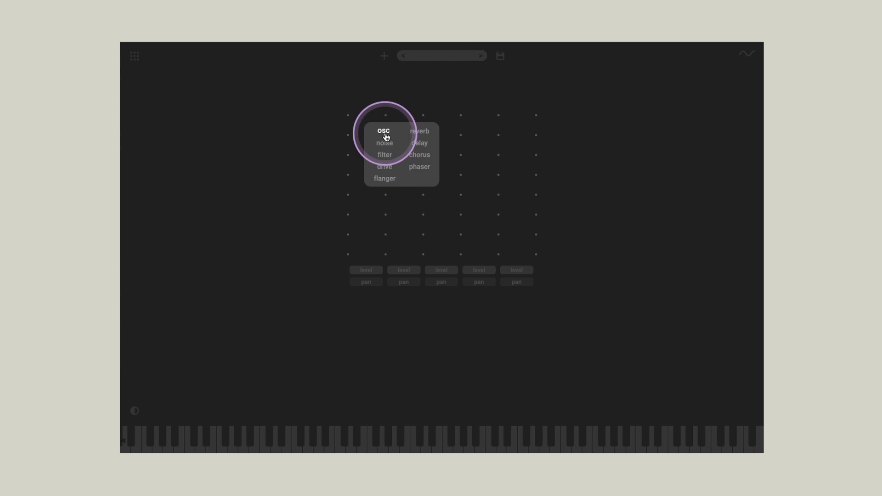
left_click(388, 134)
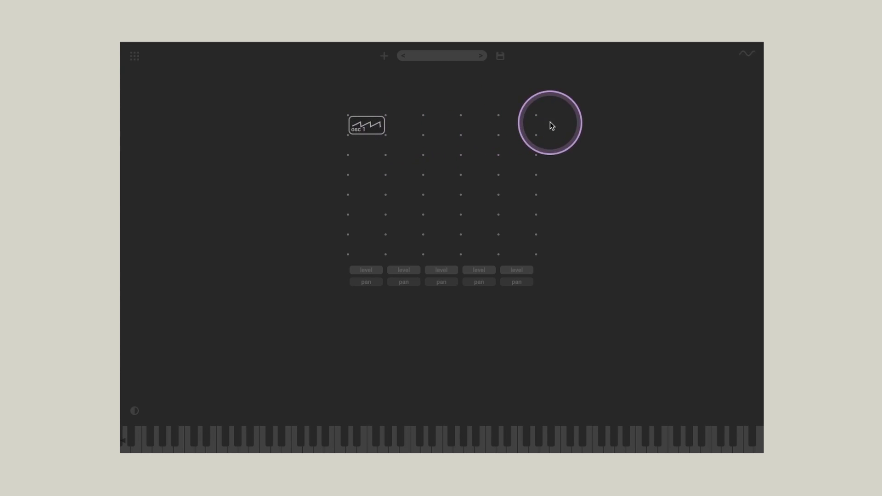
left_click(406, 129)
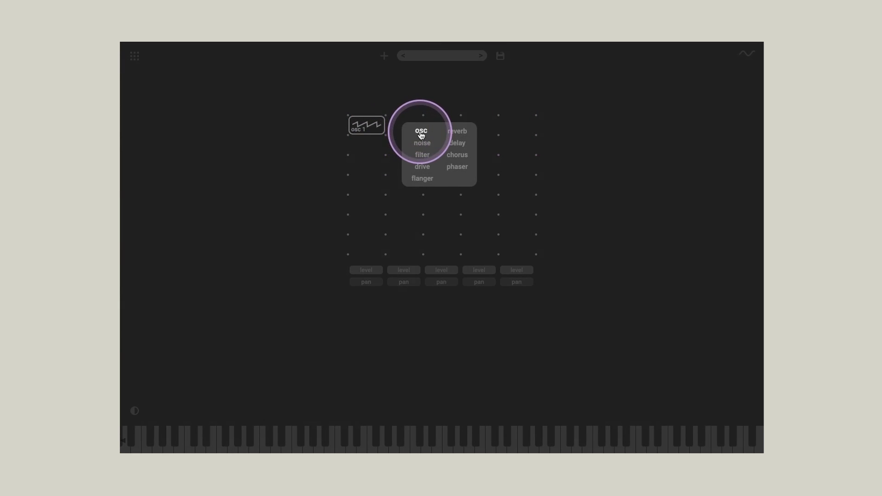
left_click(418, 132)
Step: Set osc 2 to a square wave transposed by 7, and lower the oscillator levels, with osc 1 at 0.313
left_click(409, 130)
left_click_drag(314, 359, 355, 331)
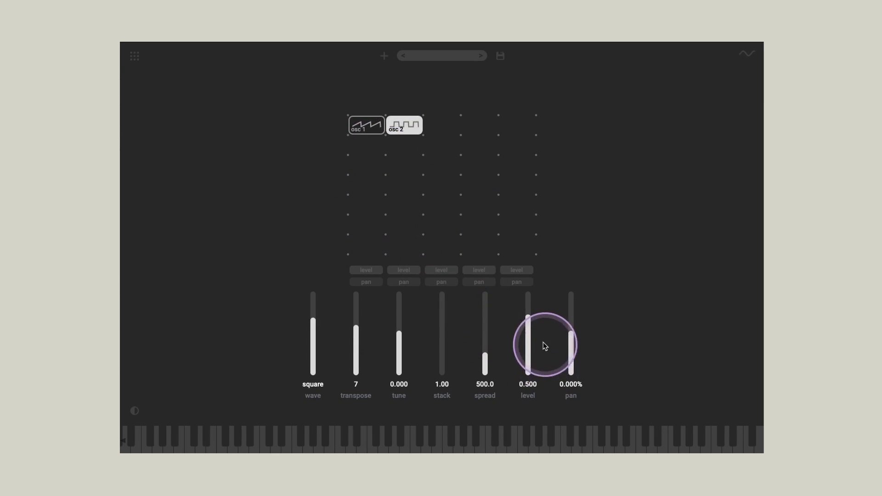
left_click_drag(529, 324, 528, 330)
left_click(373, 144)
left_click(369, 130)
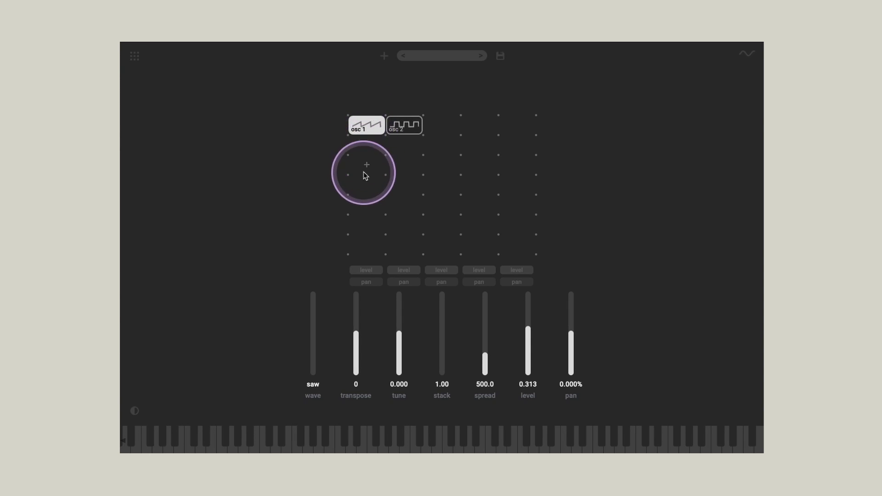
Step: Add a filter module directly beneath each of the two oscillators
left_click(386, 151)
left_click(385, 175)
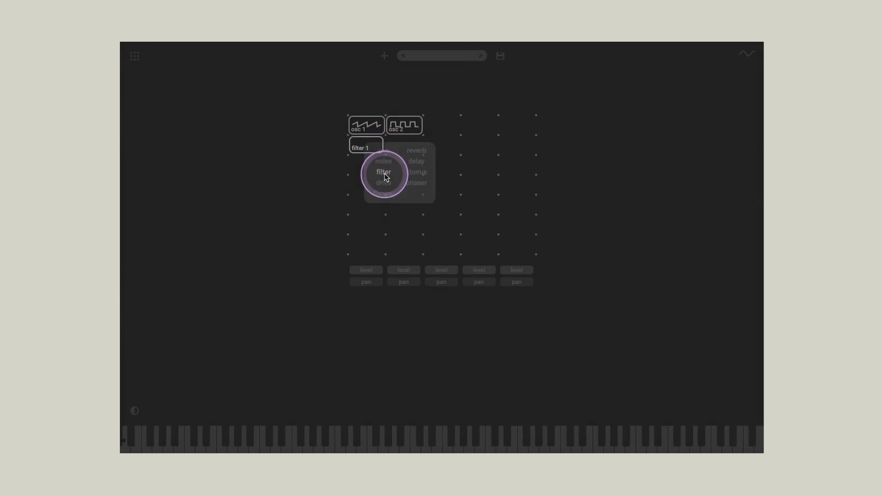
left_click(406, 150)
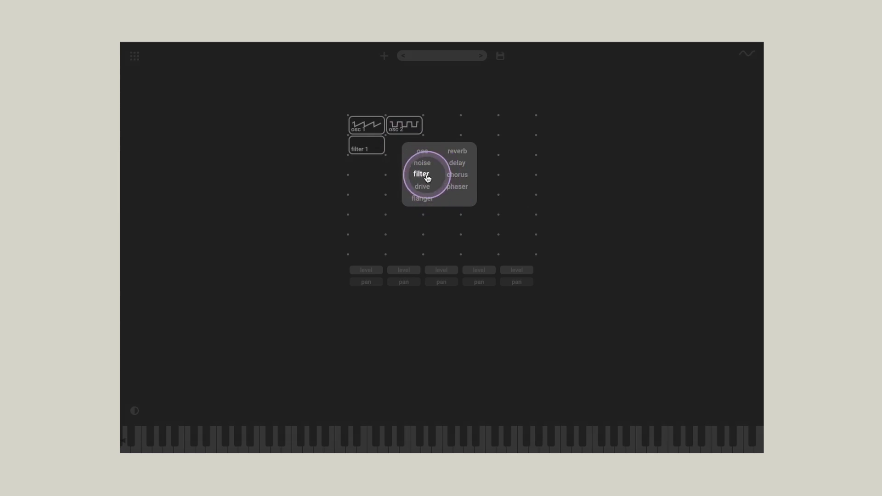
left_click(418, 174)
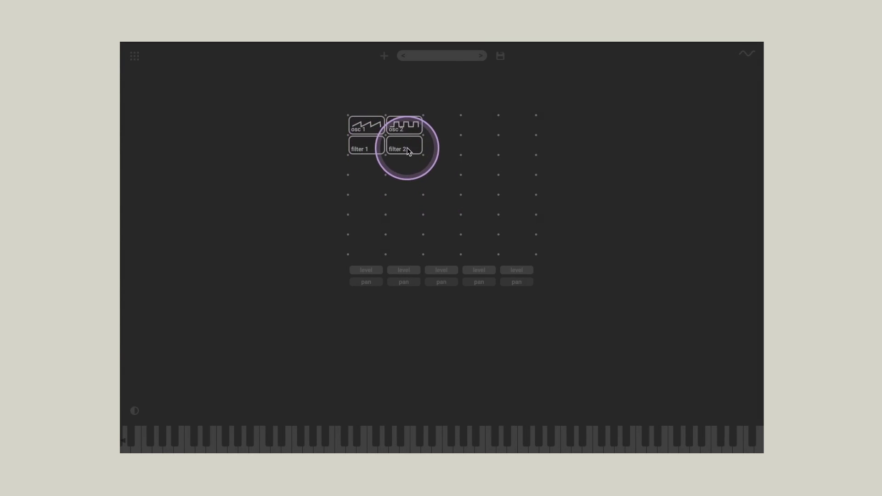
Step: Remove filter 2 from the grid and add a filter module back in the slot beneath osc 2
left_click_drag(407, 146, 336, 158)
left_click(381, 145)
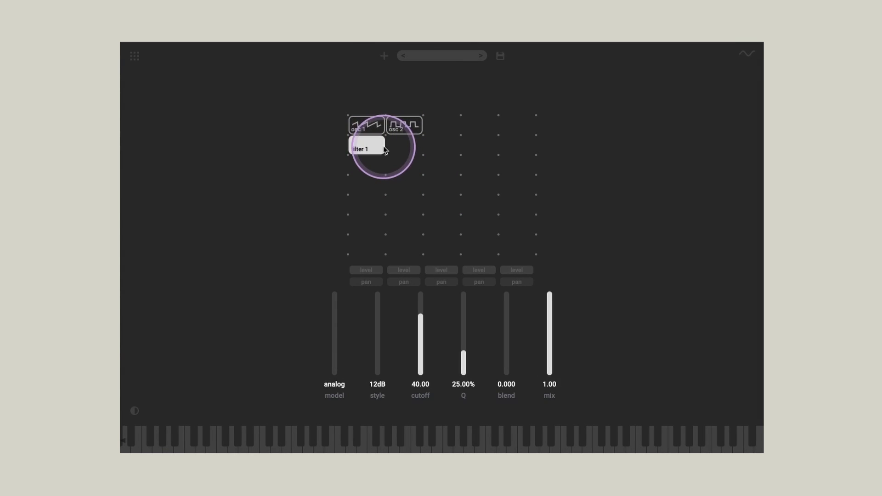
left_click(410, 153)
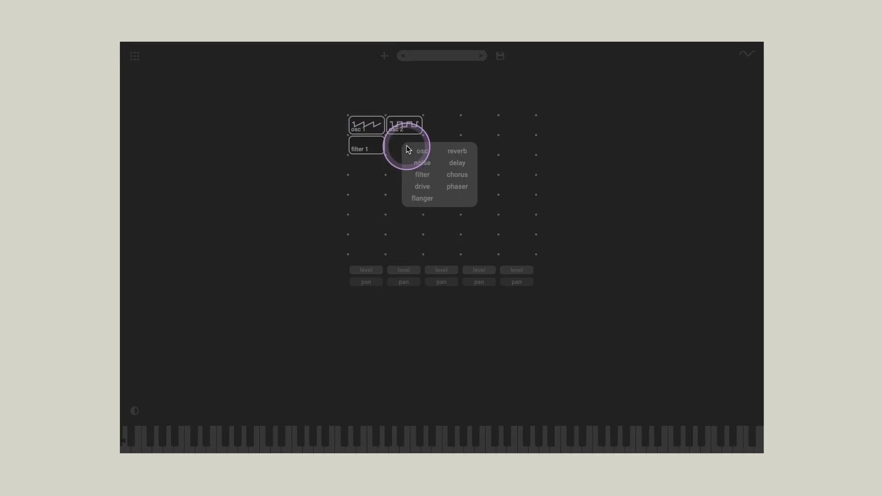
left_click(426, 177)
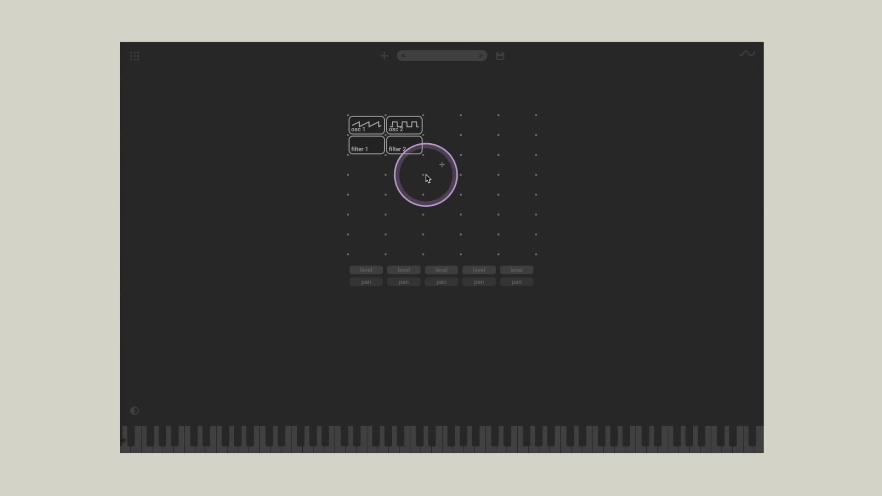
Step: Set the cutoff to 32.77 on filter 1 and 10.12 on filter 2
left_click(359, 149)
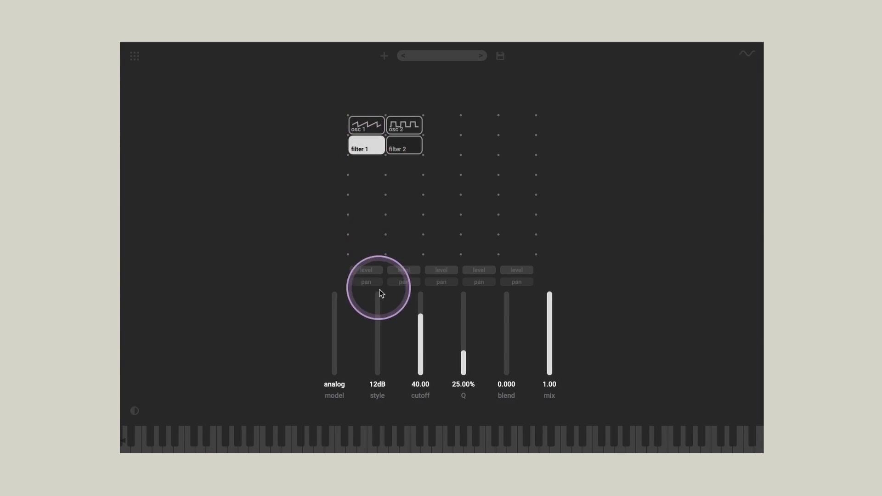
left_click_drag(420, 314, 421, 337)
left_click(405, 148)
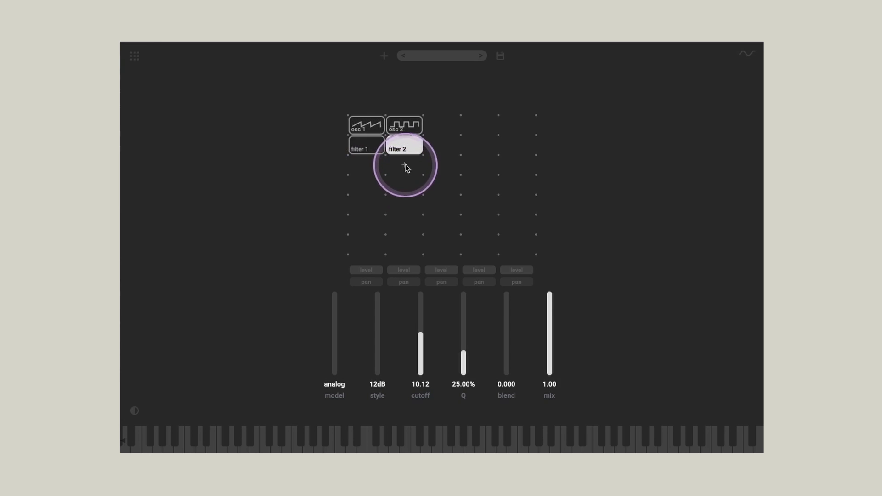
Step: Display the modulators and add two LFOs
left_click(746, 54)
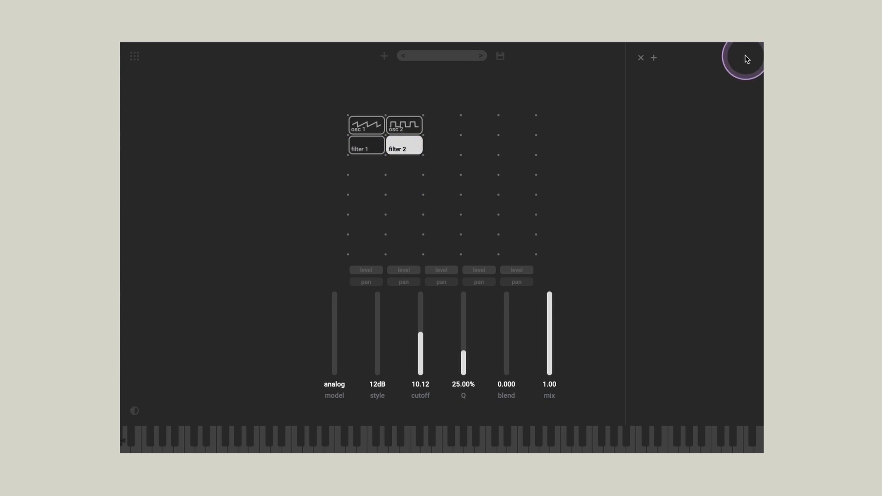
left_click(641, 58)
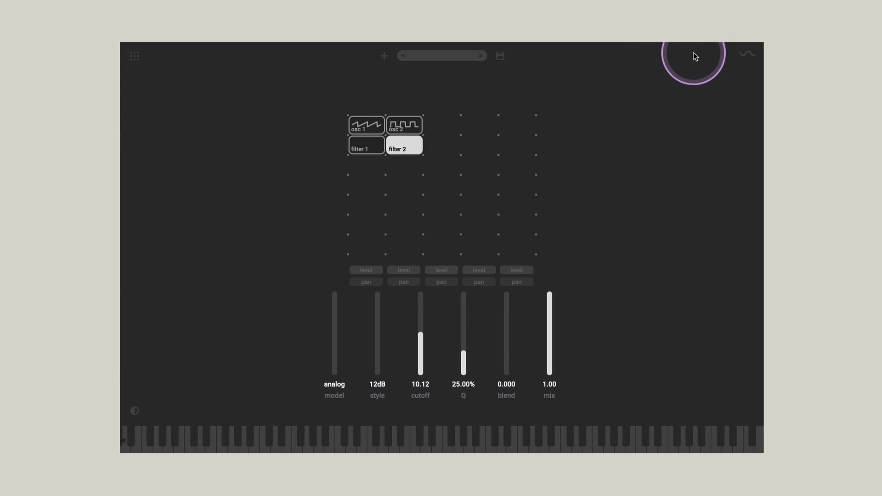
left_click(747, 54)
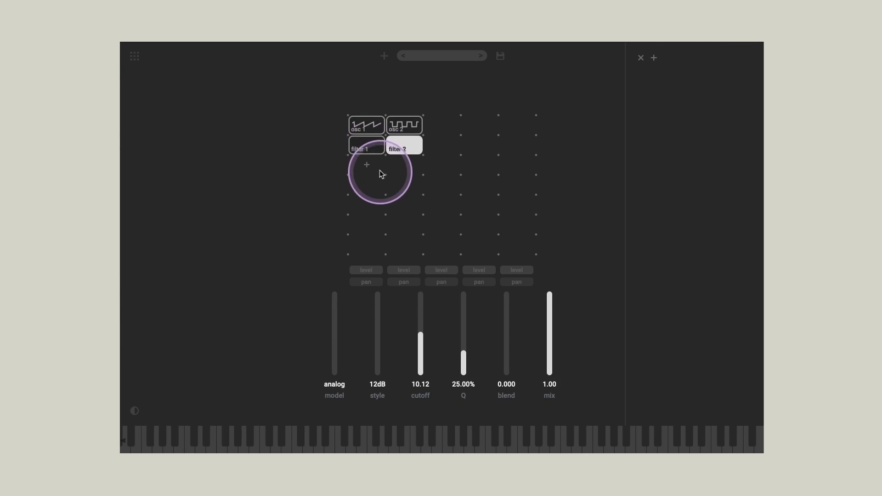
left_click(366, 149)
left_click(653, 57)
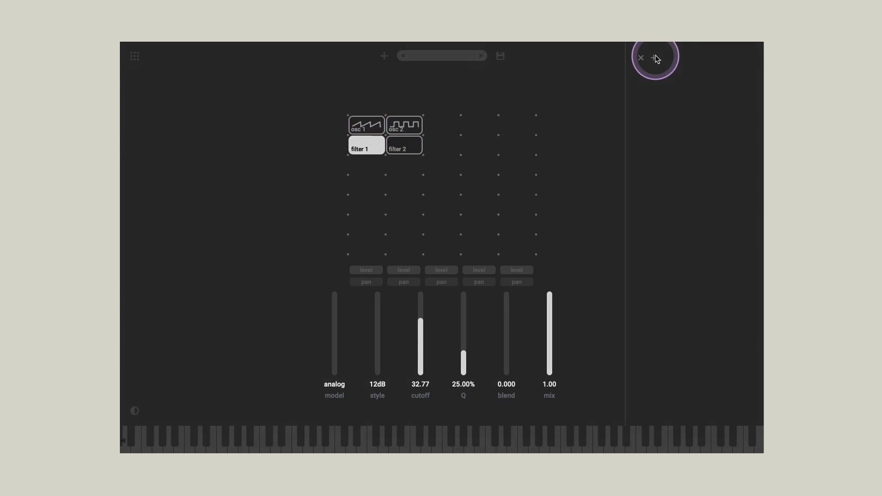
left_click(667, 62)
left_click(654, 58)
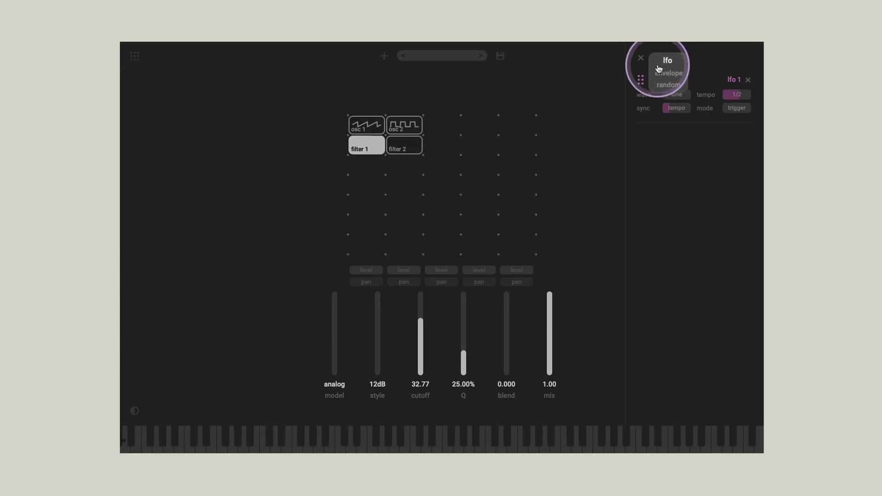
left_click(669, 60)
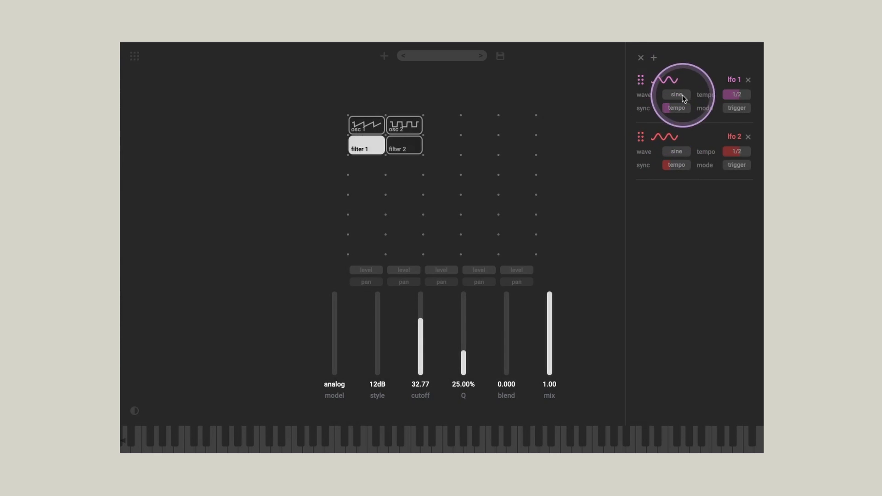
Step: Set both LFOs to sync mode with their rates given in seconds
left_click(729, 109)
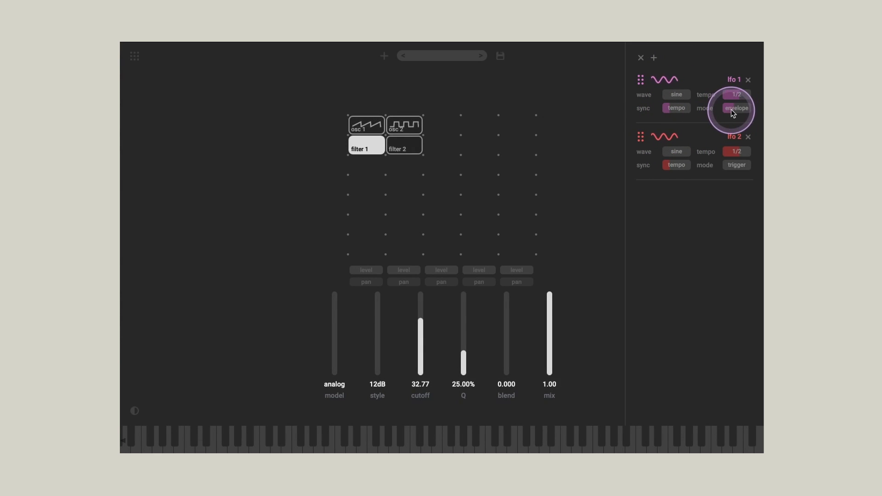
left_click(733, 164)
left_click(665, 166)
left_click(673, 109)
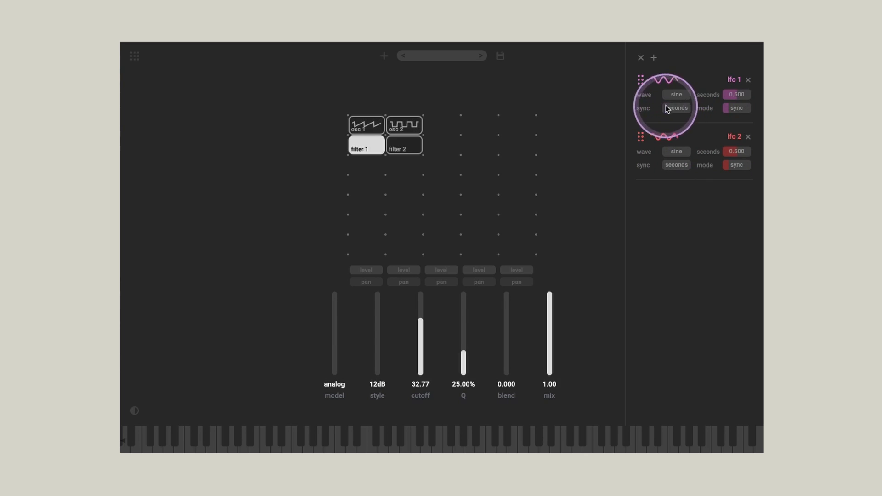
Step: Slow the LFO rates to 3.698 seconds for lfo 1 and 4.456 seconds for lfo 2
left_click_drag(731, 94, 726, 100)
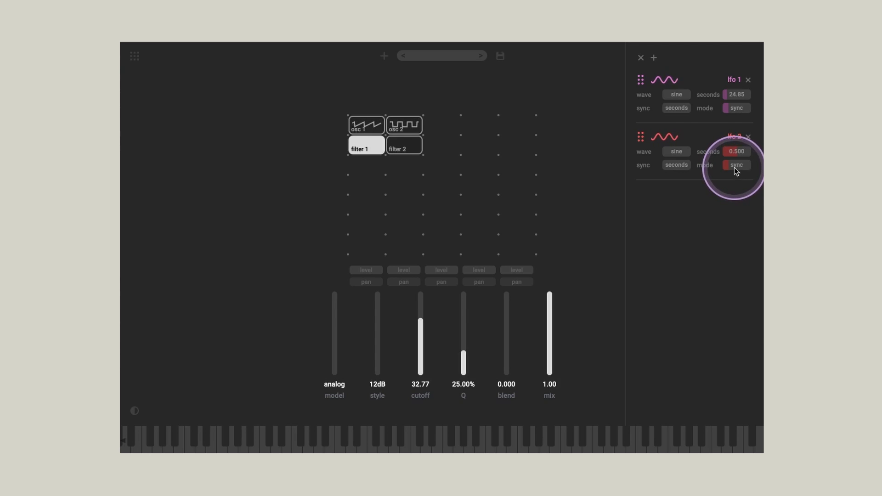
left_click_drag(734, 154, 732, 158)
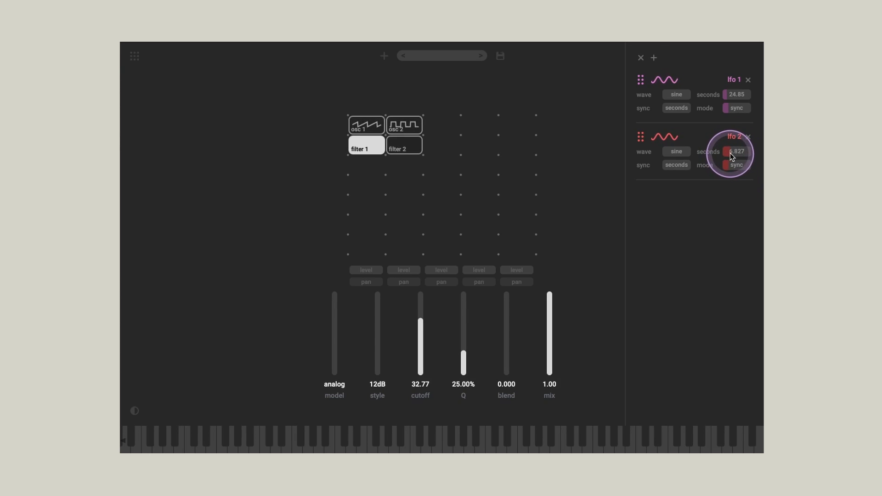
left_click_drag(727, 94, 732, 96)
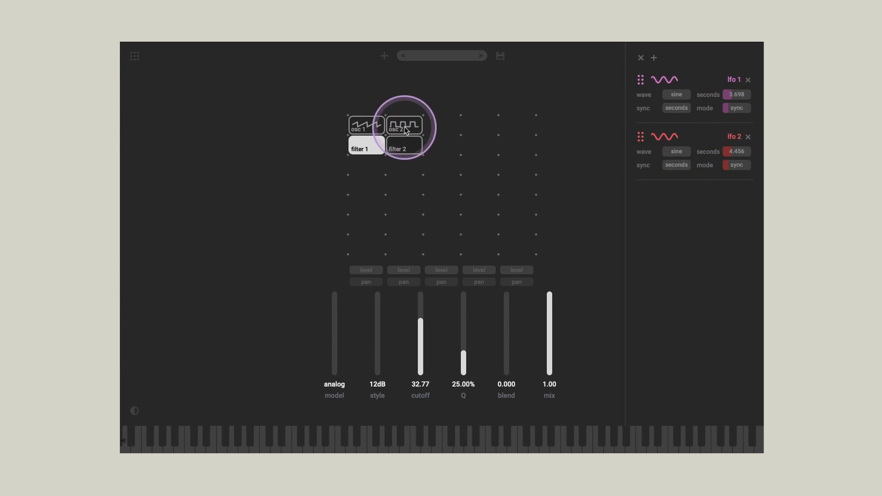
Step: Assign lfo 1 to modulate filter 1's cutoff and lfo 2 to modulate filter 2's cutoff
left_click(366, 129)
left_click(641, 81)
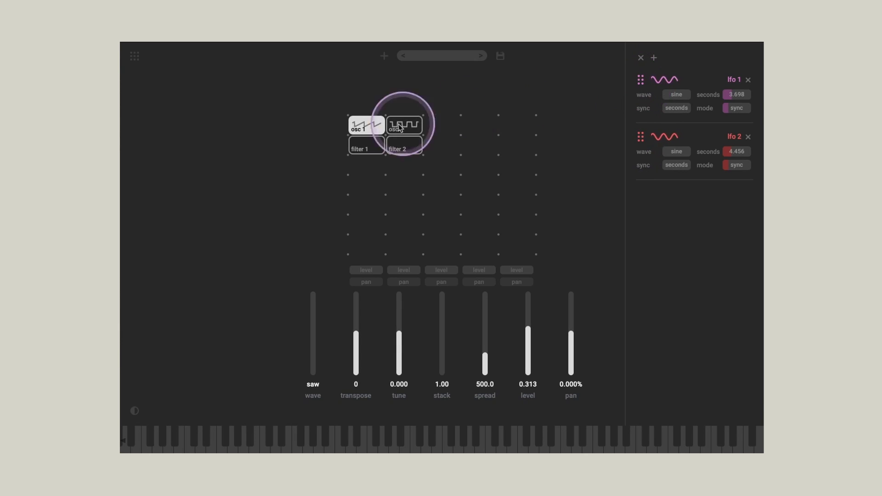
left_click(365, 146)
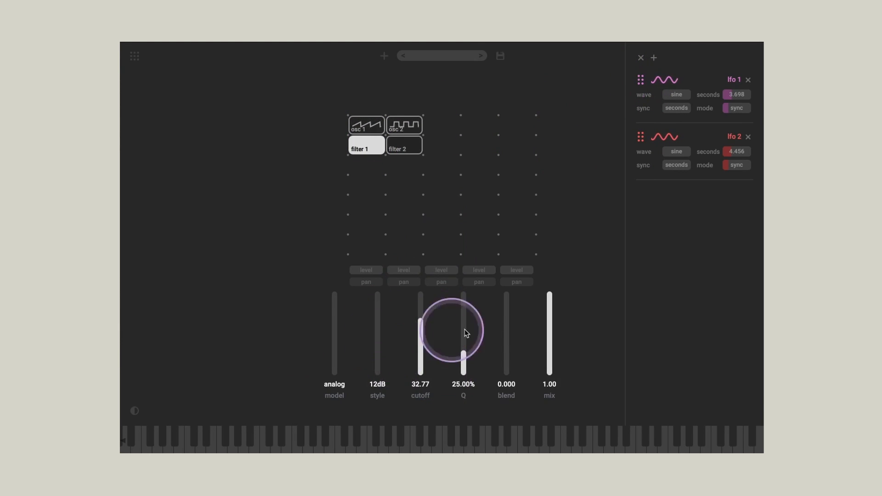
left_click_drag(645, 80, 420, 337)
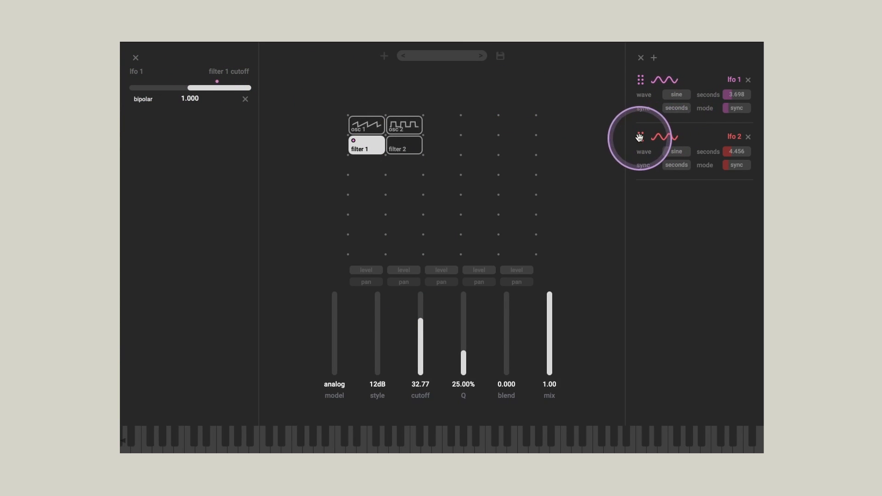
left_click(404, 145)
left_click_drag(640, 137, 420, 332)
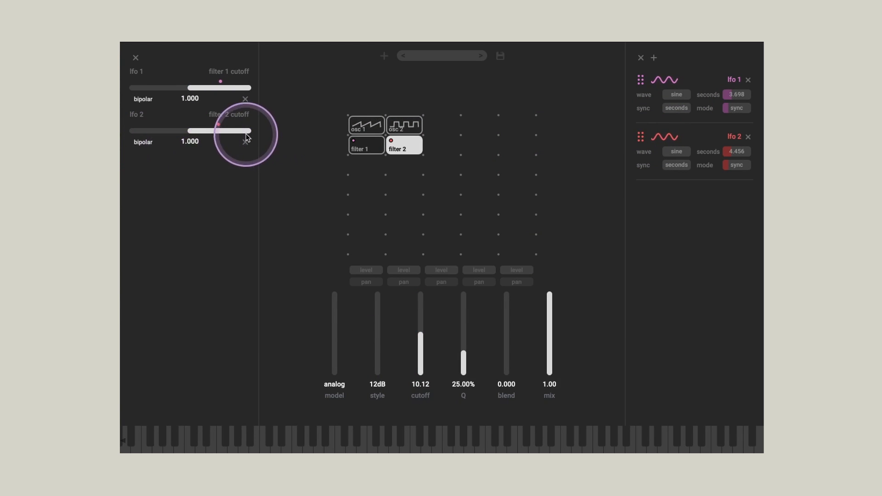
Step: Set the modulation amount to 0.545 for filter 2's cutoff and 0.326 for filter 1's cutoff, and hide the modulation views
left_click_drag(246, 132, 223, 132)
left_click_drag(230, 87, 210, 93)
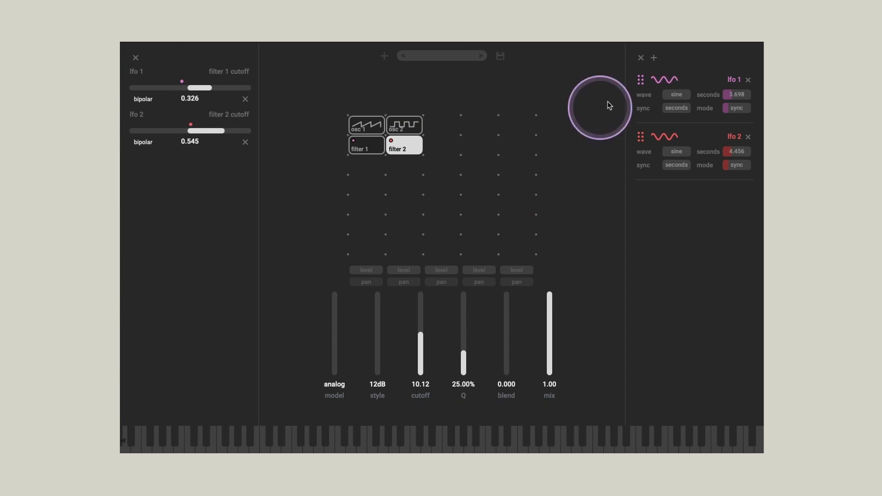
left_click(640, 58)
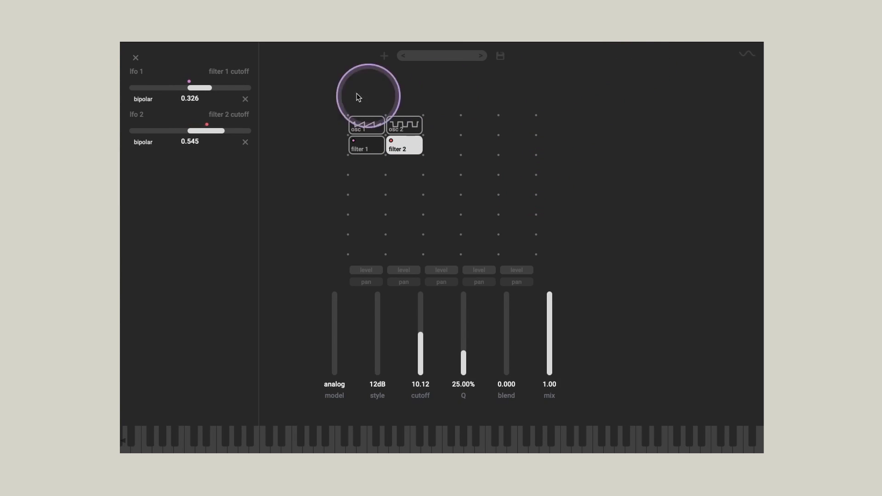
left_click(136, 58)
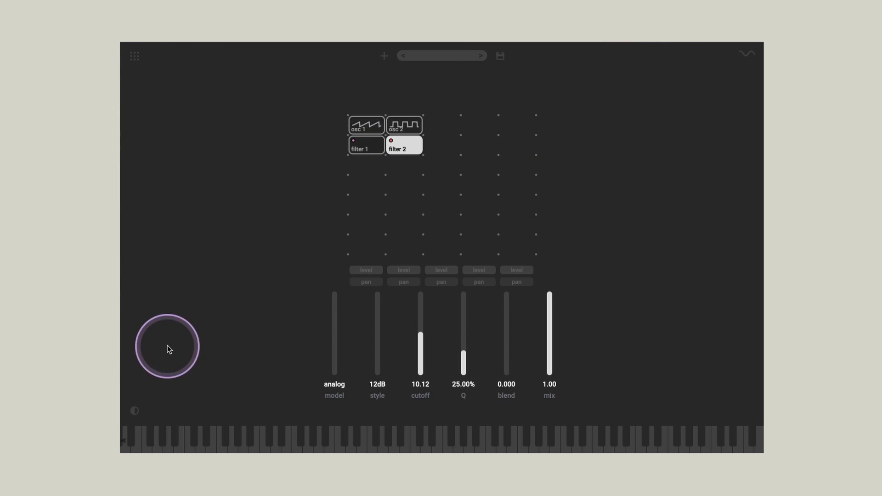
Step: Toggle the interface repeatedly between its light and dark colour themes, ending on the dark one
left_click(135, 412)
left_click(135, 412)
left_click(135, 412)
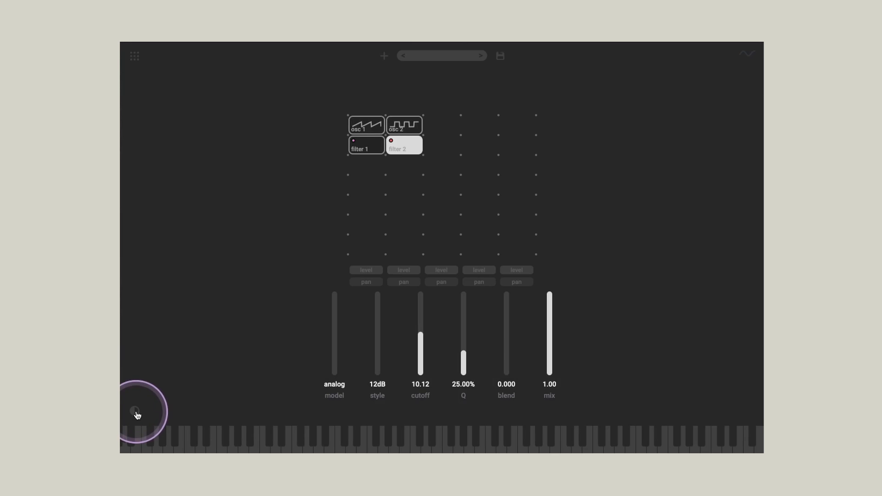
left_click(136, 412)
left_click(135, 412)
left_click(135, 412)
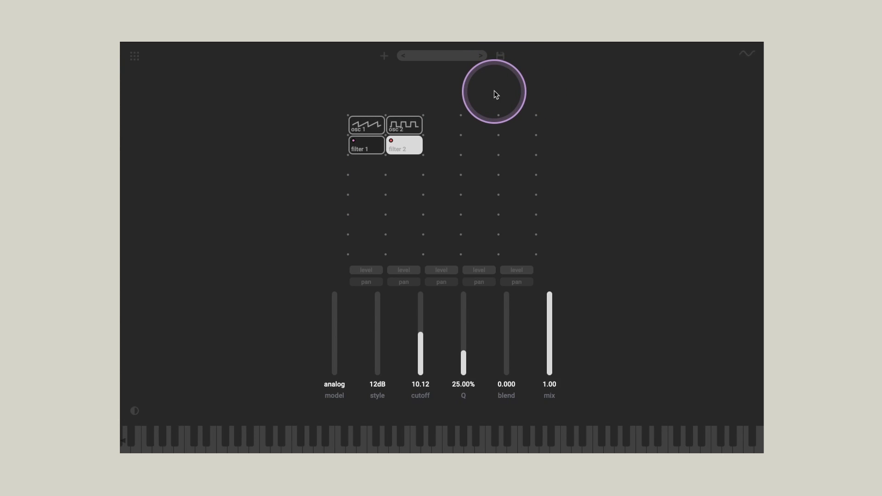
Step: Open the prompt for saving the preset and dismiss it without saving
left_click(501, 58)
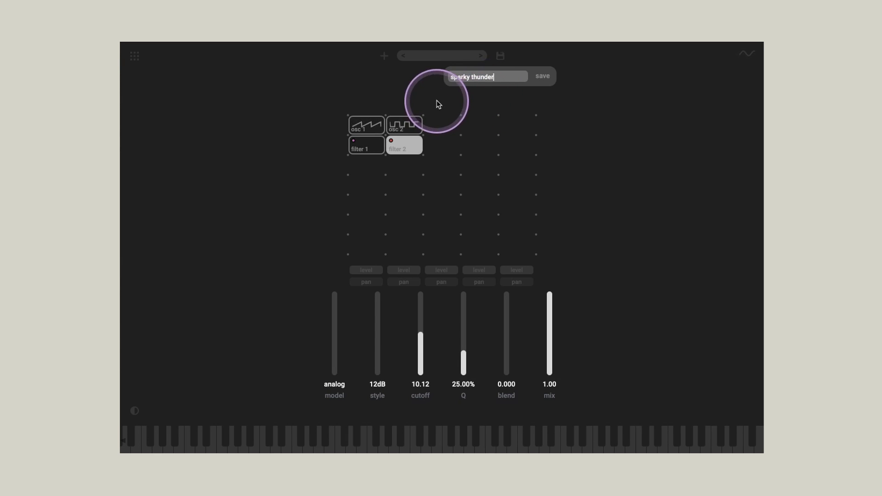
left_click(405, 94)
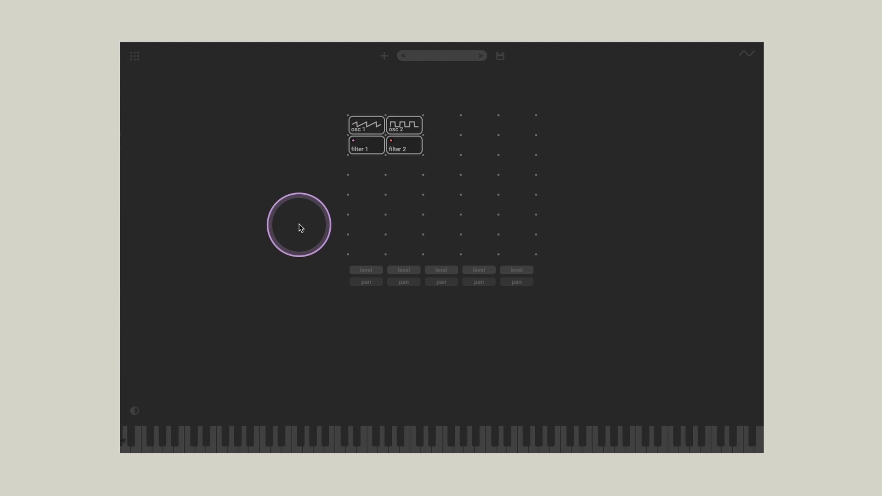
Step: Remove osc 2, filter 1, filter 2 and osc 1 from the module grid
left_click_drag(405, 130, 316, 178)
left_click_drag(369, 148, 312, 172)
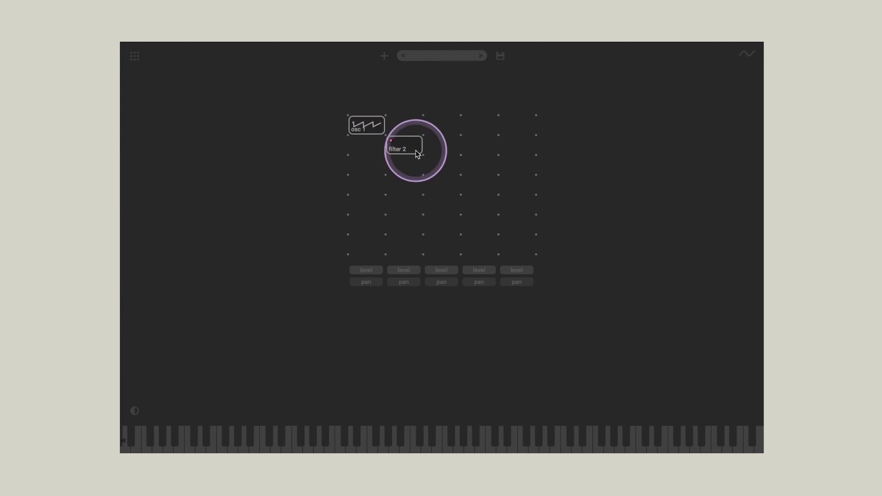
left_click_drag(414, 149, 264, 182)
left_click(367, 127)
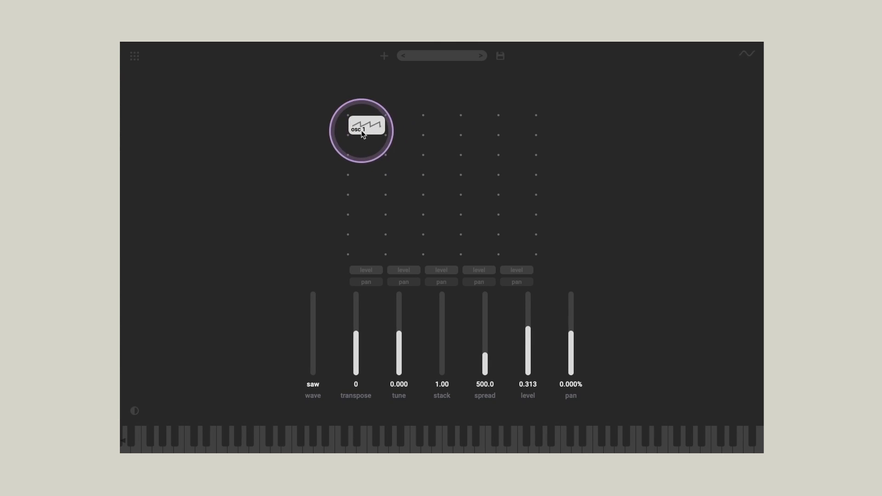
left_click_drag(373, 128, 296, 139)
Step: Add an oscillator in the grid's first cell with a square wave and a transpose of -24
left_click(363, 128)
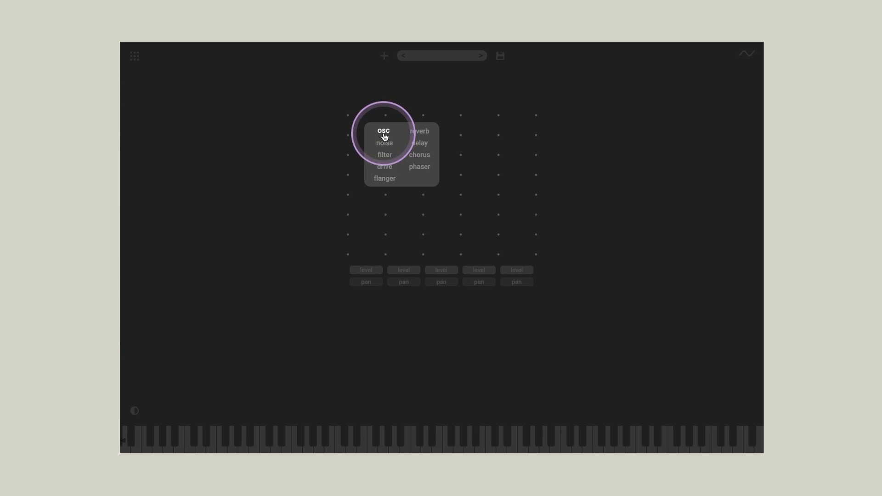
left_click(384, 138)
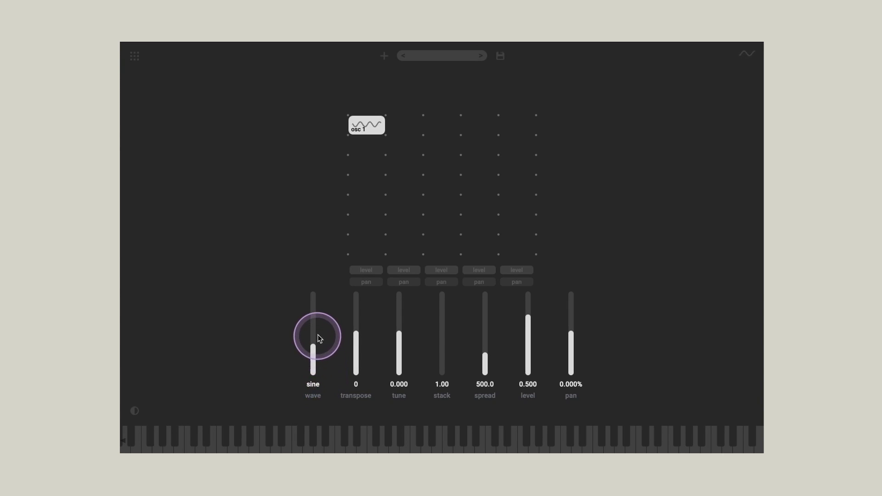
left_click_drag(320, 339, 318, 326)
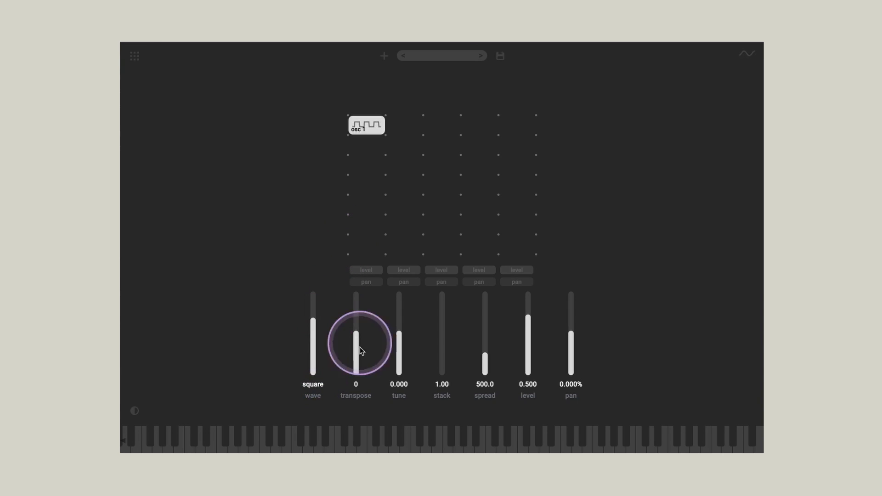
left_click_drag(357, 347, 358, 344)
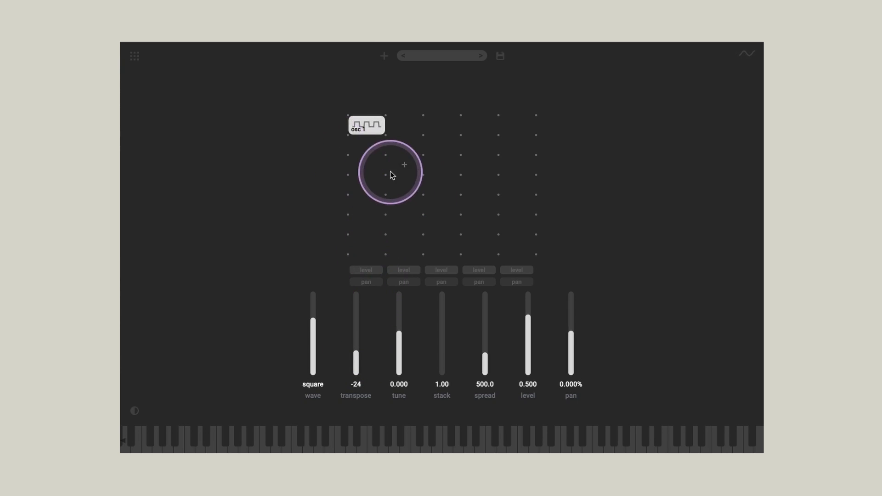
Step: Add a filter directly below osc 1 and set its style to B/P/N
left_click(367, 146)
left_click(311, 164)
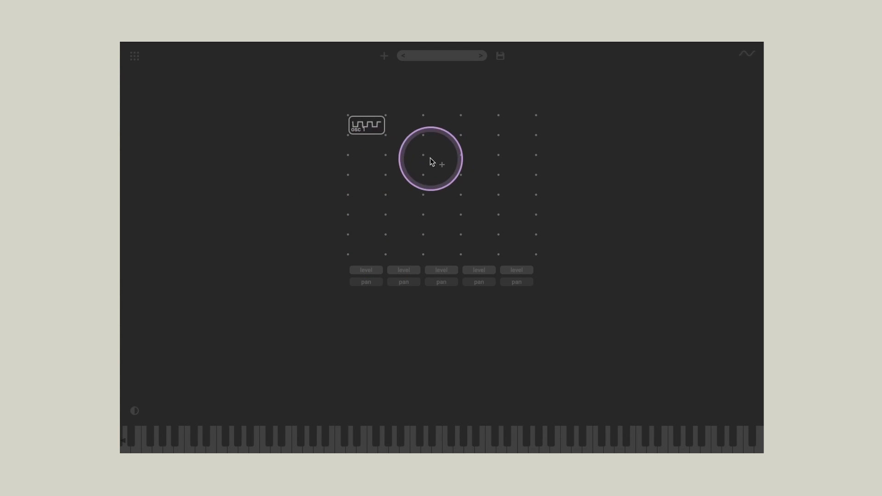
left_click(366, 149)
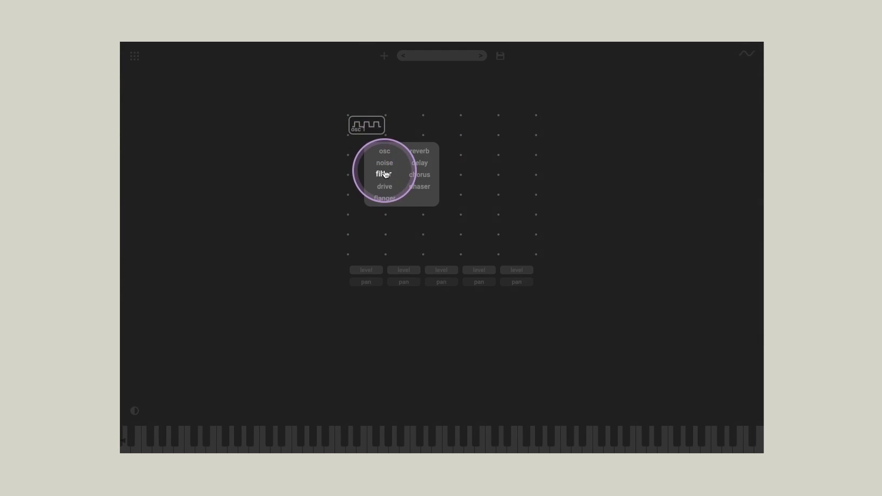
left_click(385, 176)
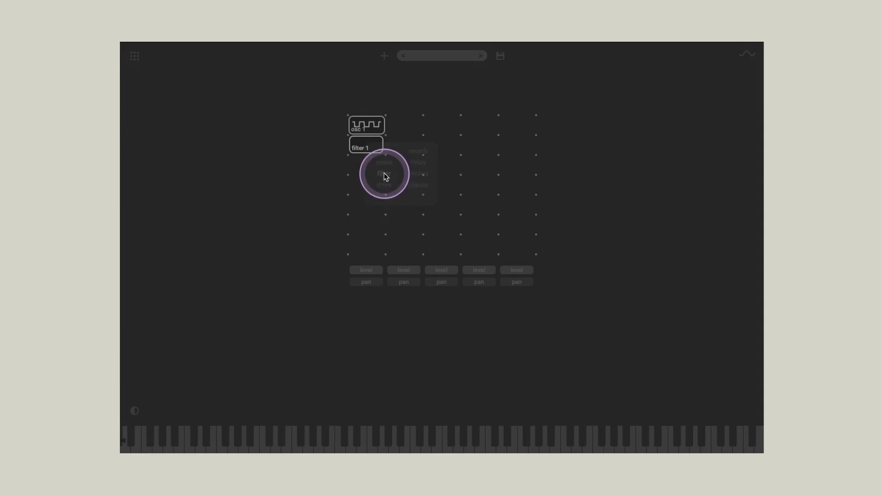
left_click(372, 148)
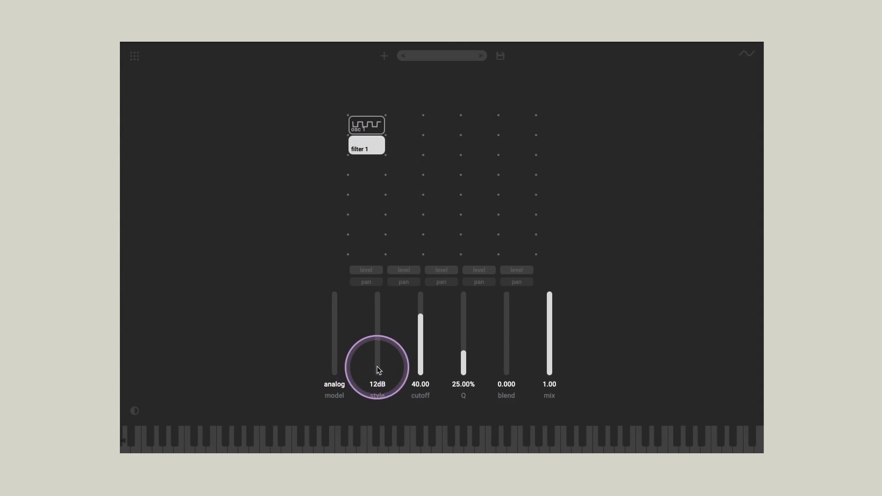
left_click_drag(378, 366, 374, 292)
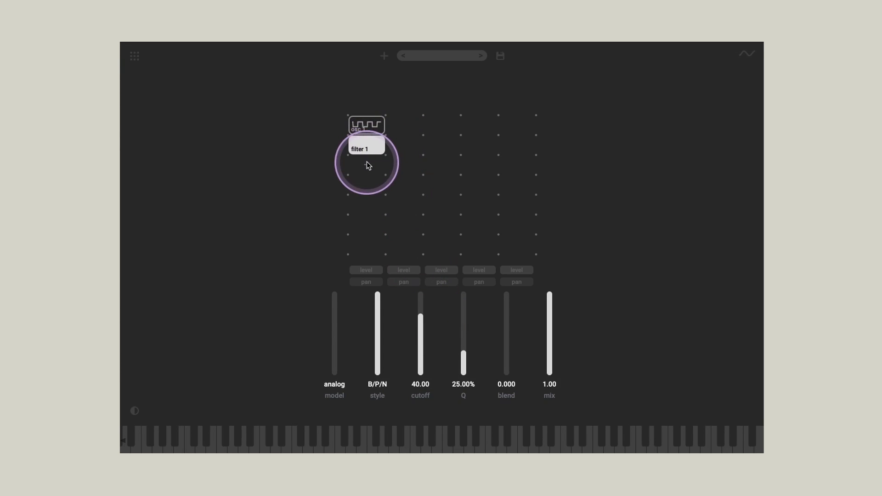
Step: Show the modulation views and assign lfo 1 to filter 1's cutoff as bipolar modulation with an amount of 0.251
left_click(749, 55)
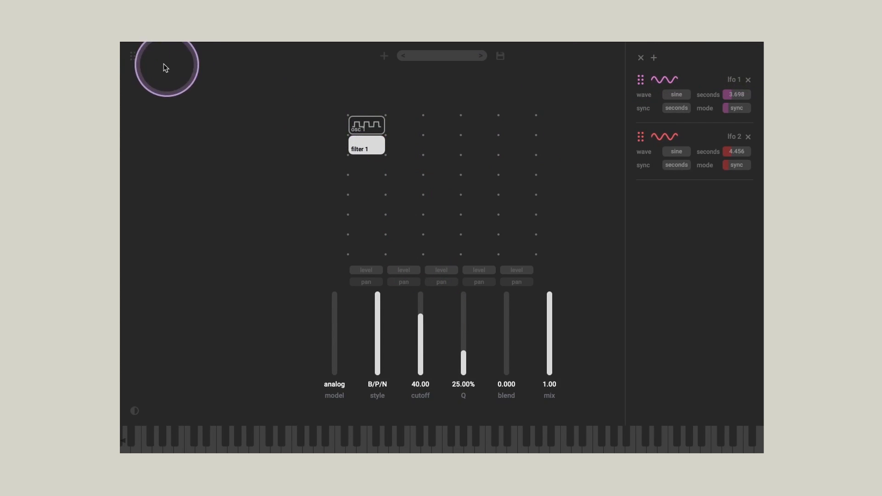
left_click(134, 56)
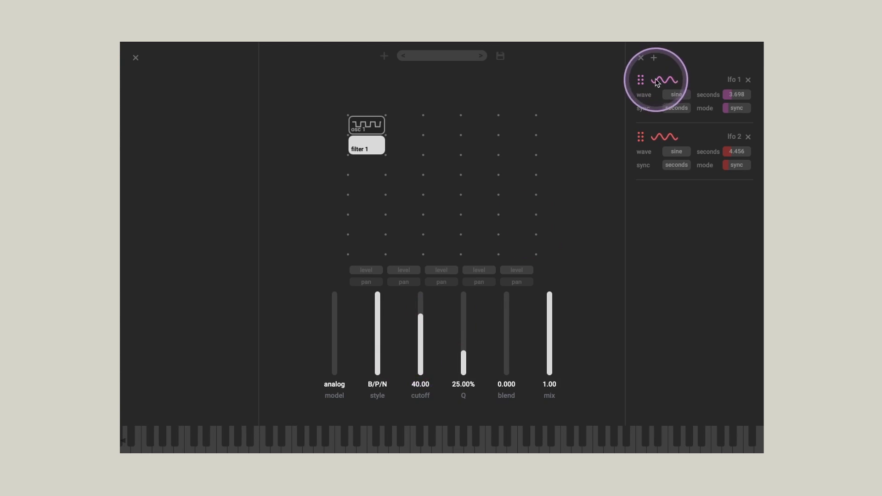
left_click_drag(425, 319, 424, 319)
left_click_drag(244, 86, 206, 91)
left_click(367, 172)
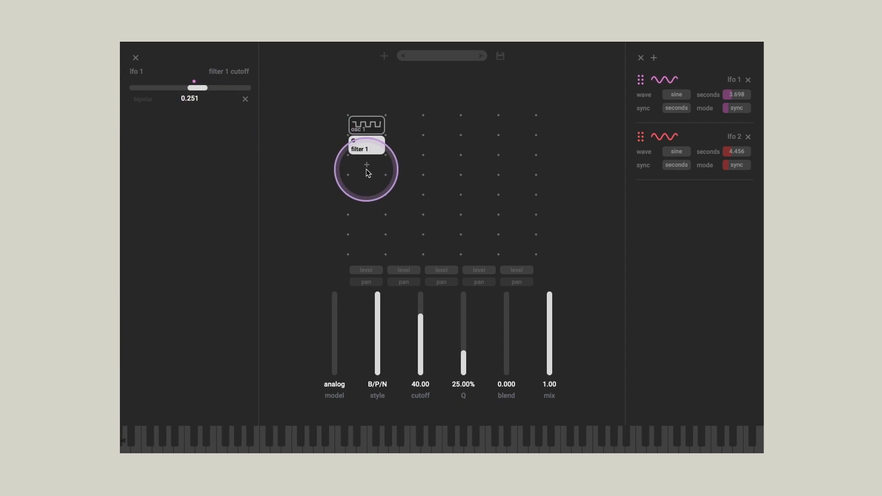
left_click(140, 102)
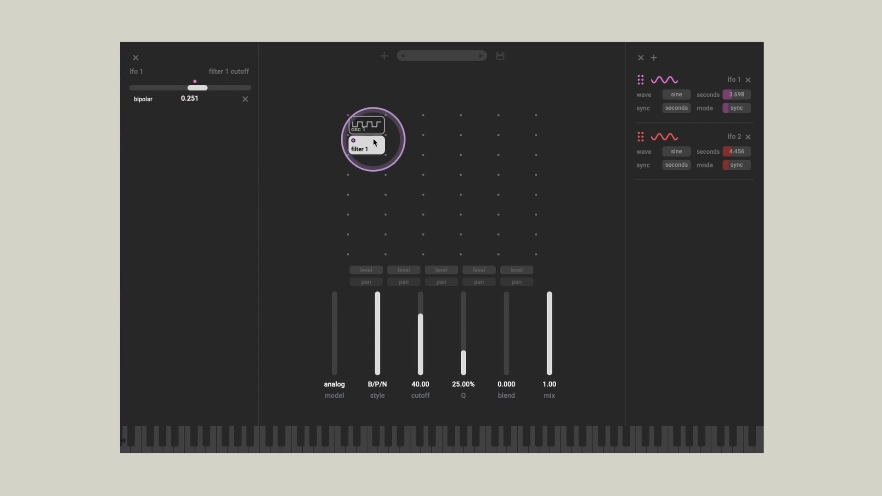
Step: Add a second filter below filter 1, using the comb model and a cutoff of 50.95
left_click(377, 172)
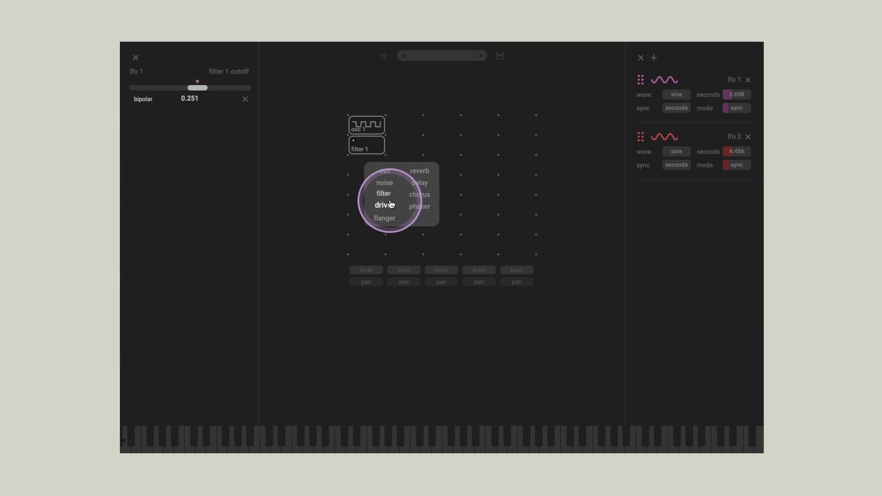
left_click(385, 195)
left_click(368, 166)
left_click(333, 365)
left_click_drag(334, 365, 336, 307)
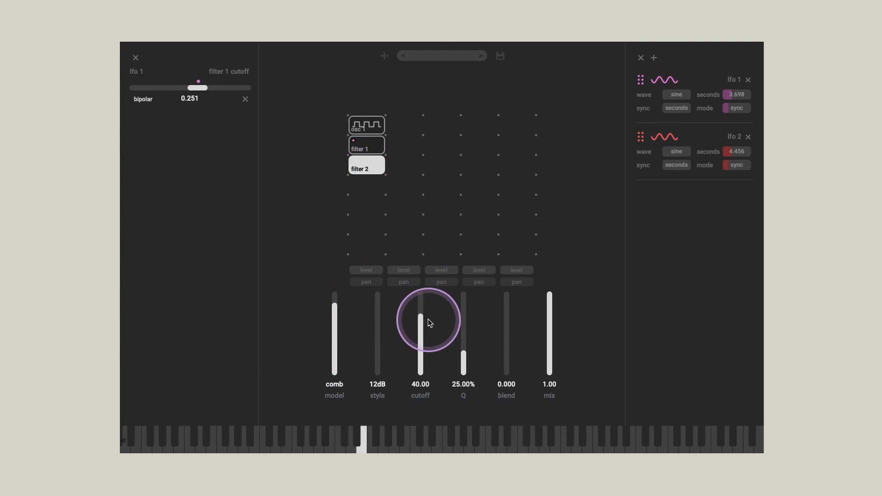
left_click_drag(423, 317, 422, 309)
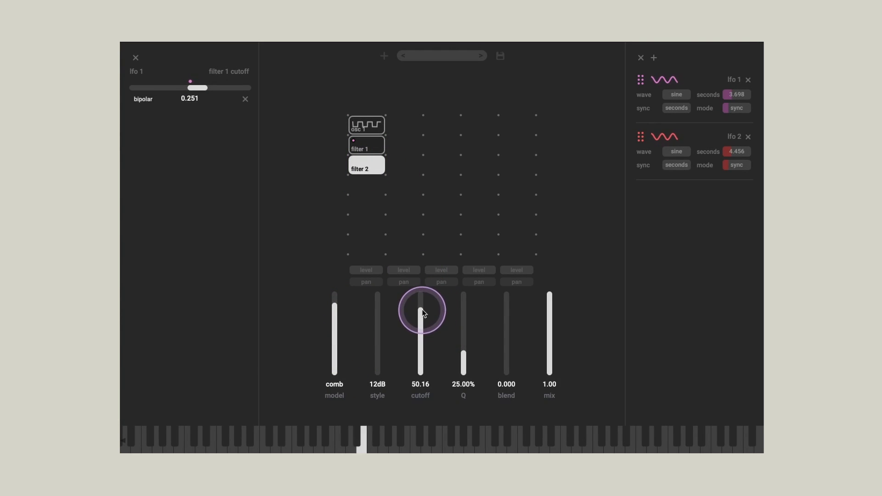
Step: Assign lfo 2 to filter 2's cutoff as bipolar modulation with an amount of 0.247
left_click(645, 140)
left_click_drag(644, 140, 419, 316)
left_click_drag(262, 112, 176, 139)
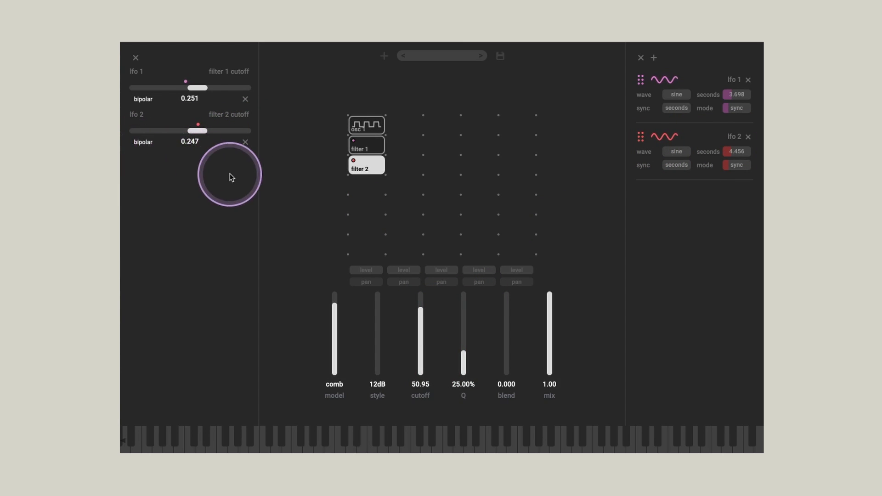
Step: Add a drive module below filter 2 and set its drive to 11.61
left_click(371, 185)
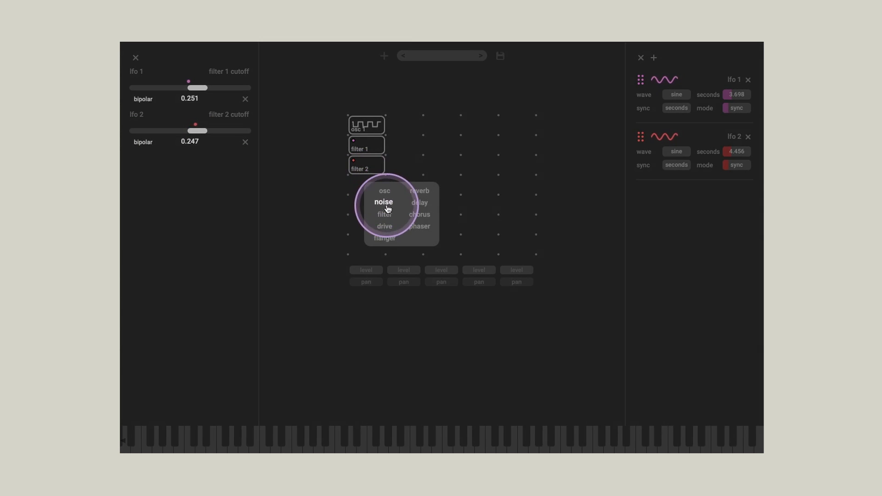
left_click(384, 226)
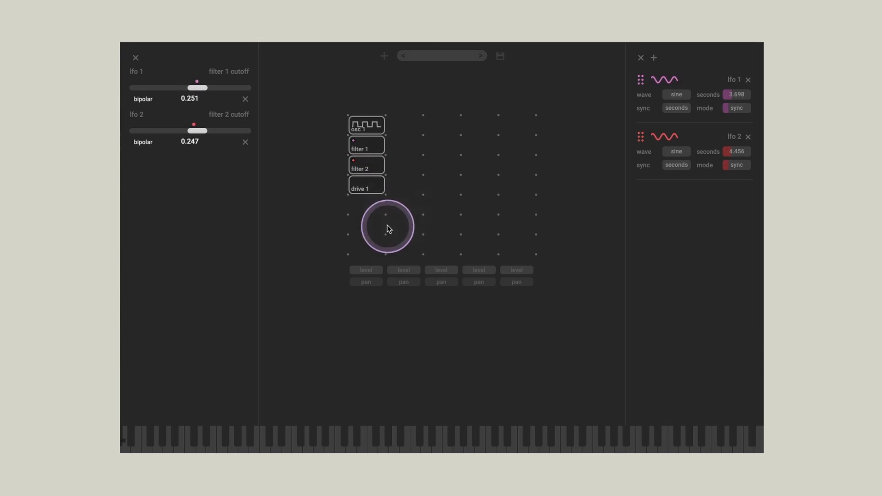
left_click(368, 186)
left_click_drag(442, 332, 442, 319)
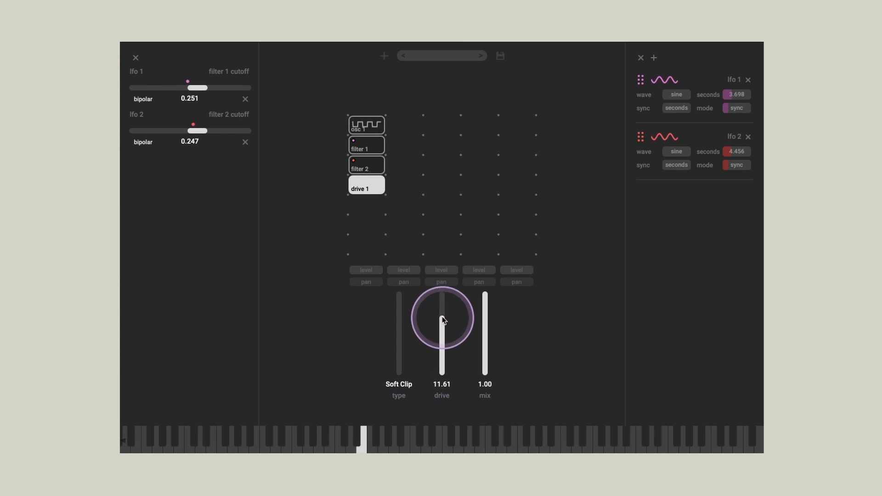
Step: Add a reverb module below drive 1 and raise its mix
left_click(367, 205)
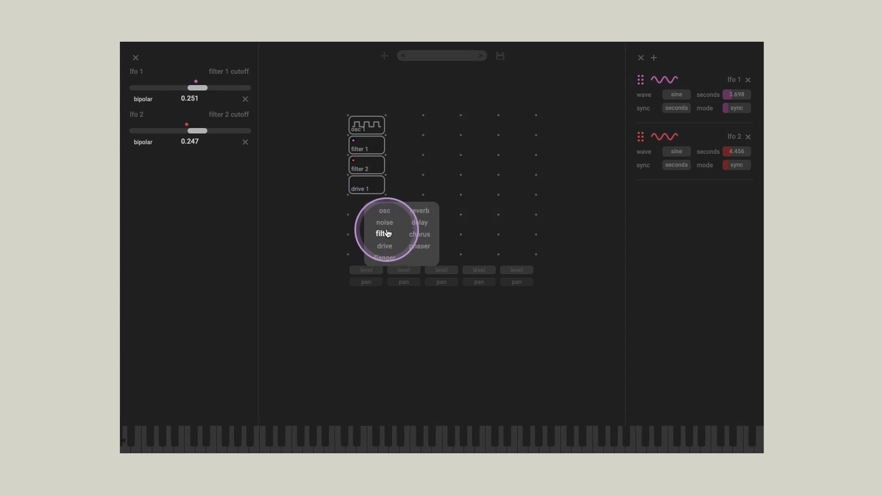
left_click(416, 213)
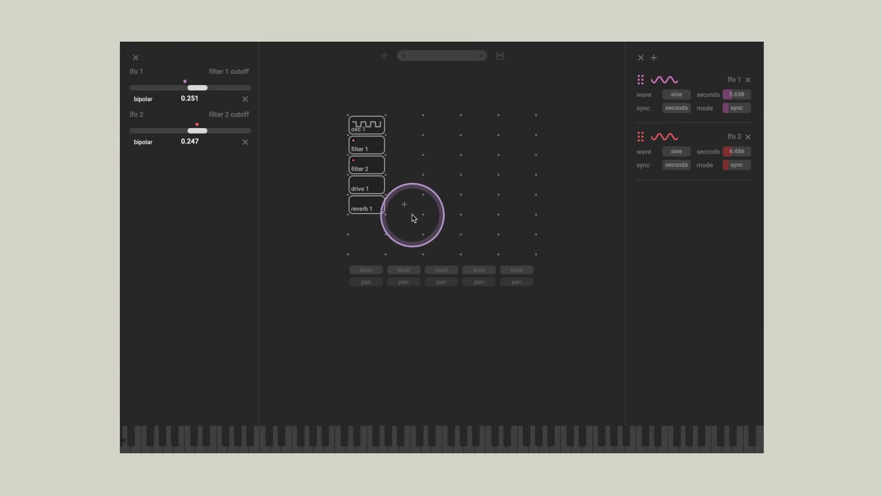
left_click(368, 206)
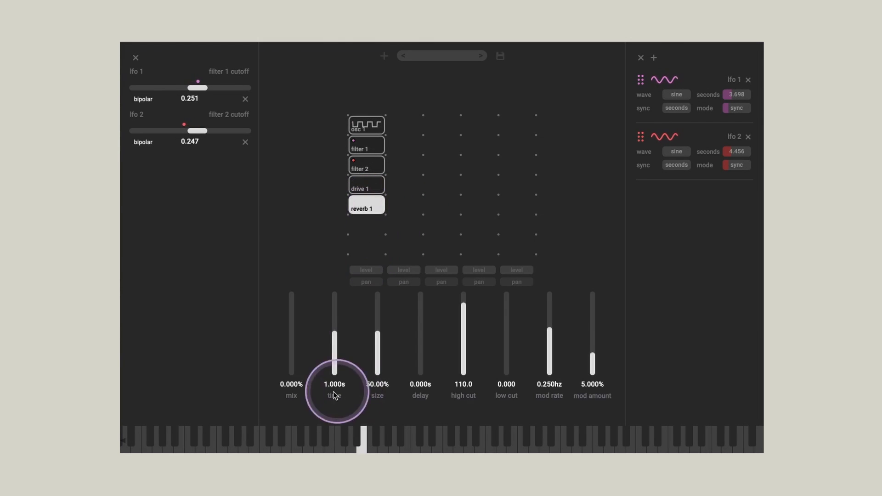
left_click_drag(288, 375, 292, 348)
Step: Add a delay module below reverb 1 and set its sync 2 to dotted
left_click(365, 225)
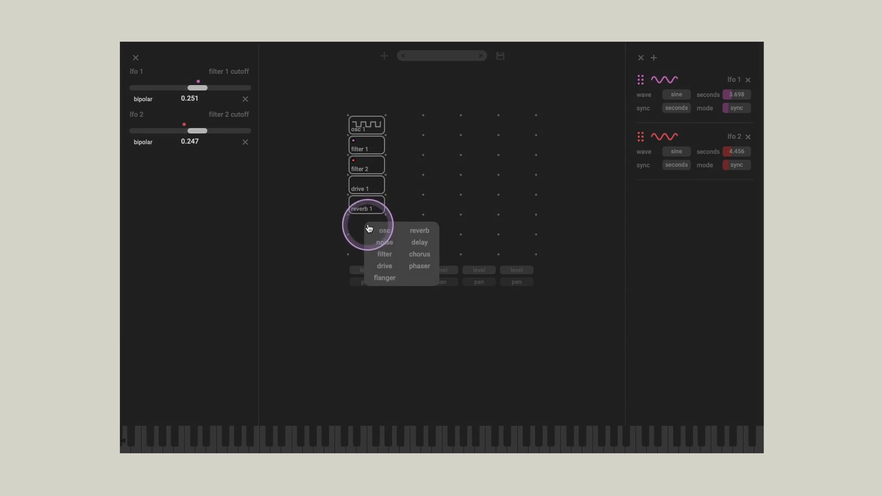
left_click(420, 242)
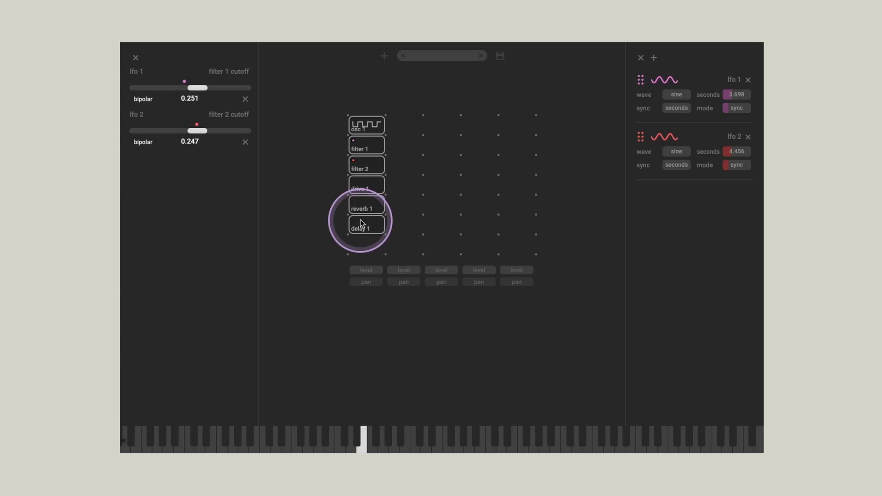
left_click(363, 225)
left_click_drag(594, 354, 592, 331)
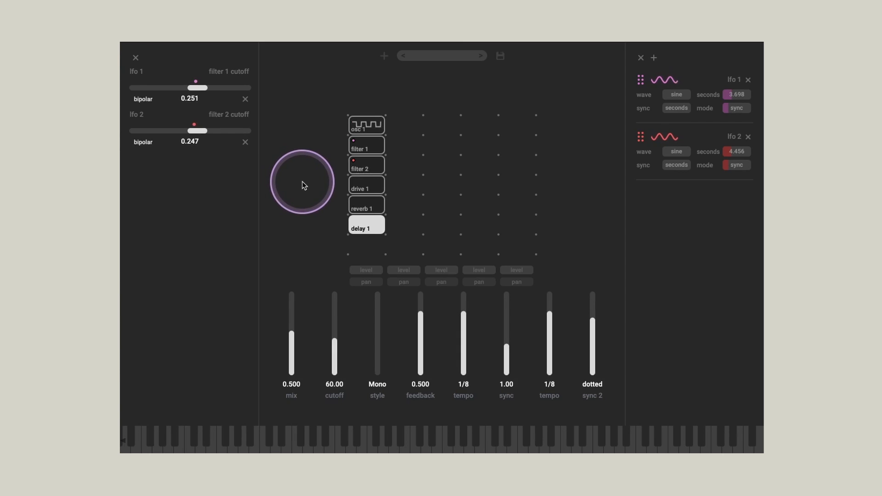
Step: Hide the modulation views and start a new empty patch
left_click(136, 57)
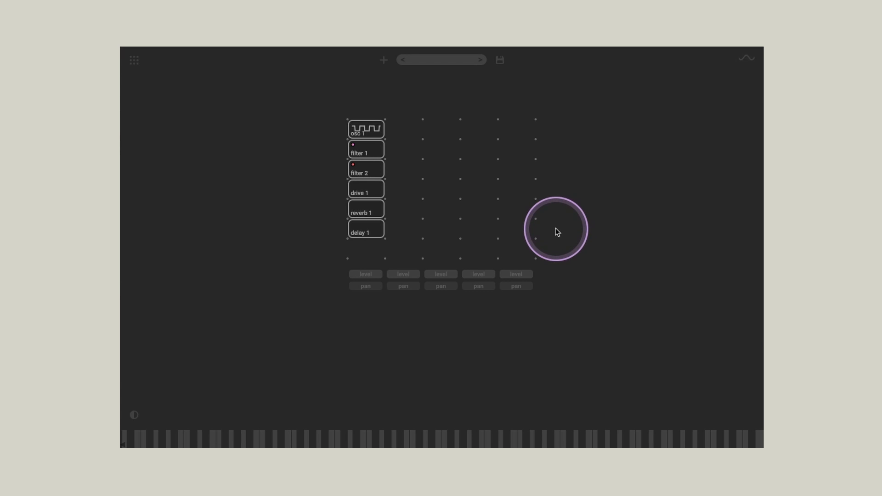
left_click(384, 60)
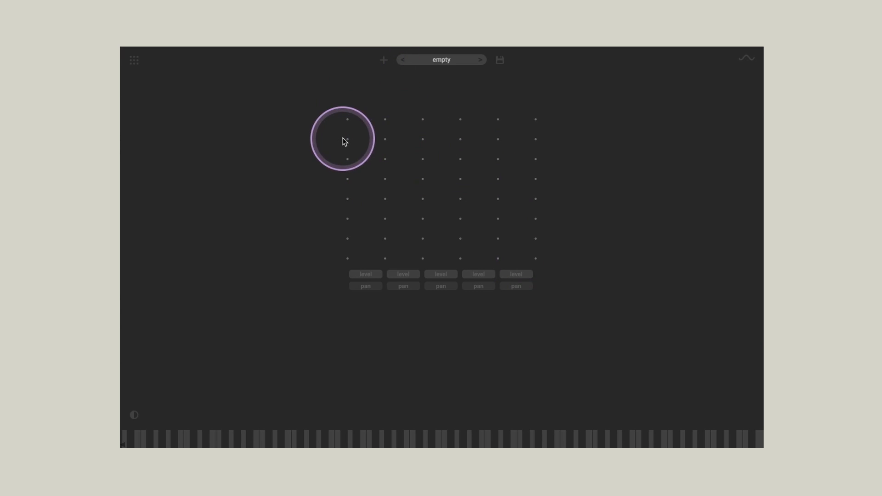
left_click(369, 130)
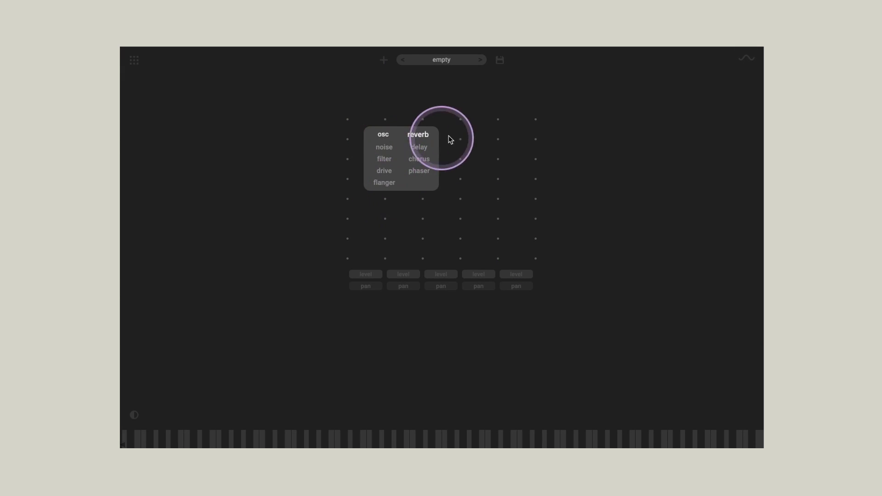
left_click(311, 158)
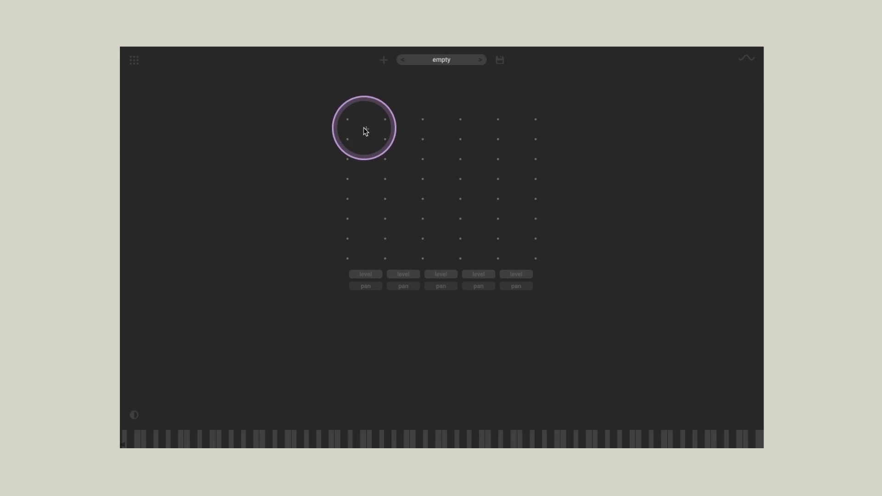
Step: Add an oscillator in the first cell of the empty grid and open its parameters
left_click(364, 129)
left_click(379, 136)
left_click(353, 166)
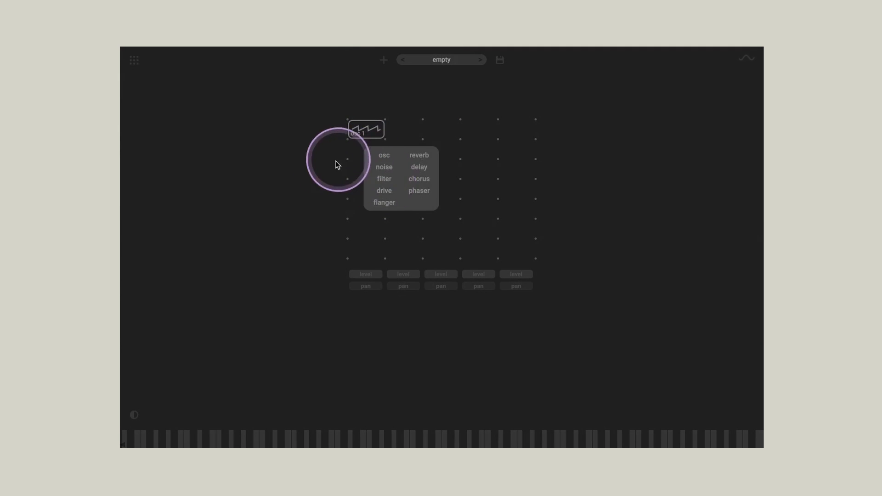
left_click(335, 163)
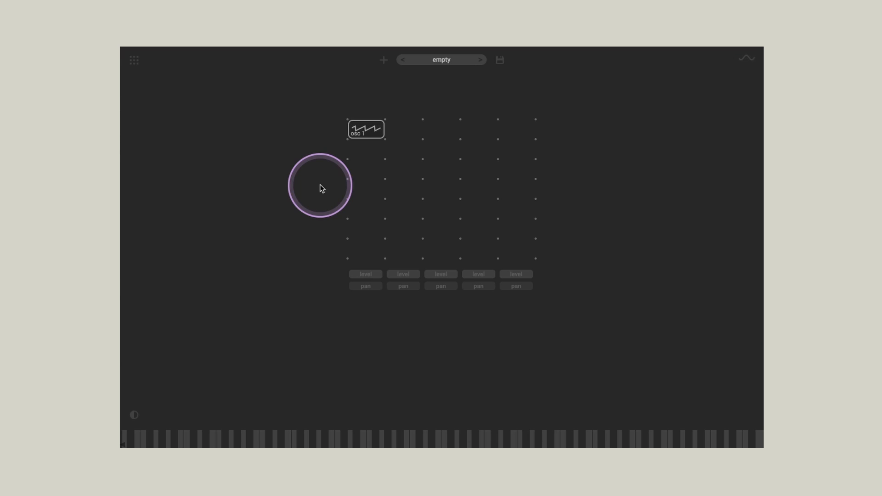
left_click(368, 136)
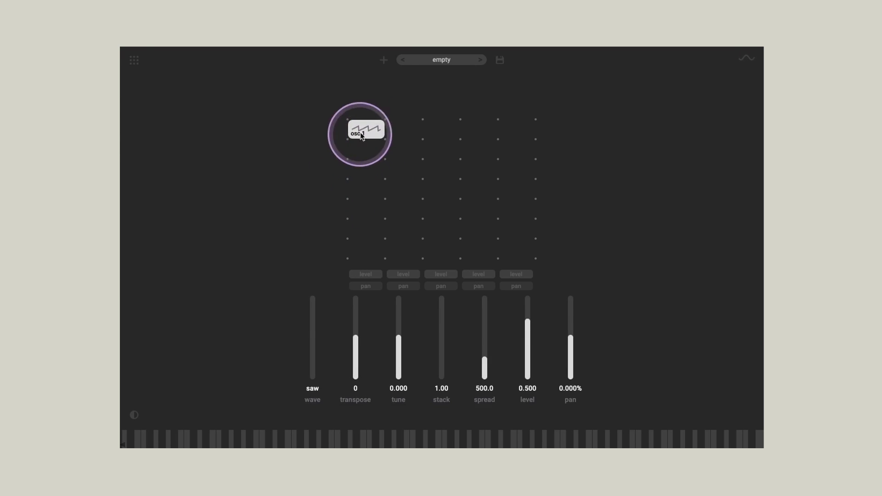
Step: Set osc 1's wave to square and add a filter directly below it using the ladder model
left_click_drag(317, 372, 316, 324)
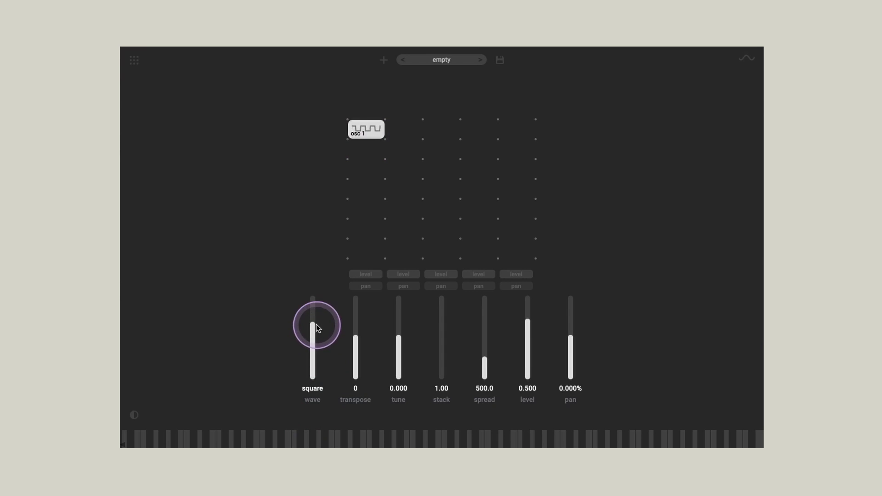
left_click(360, 149)
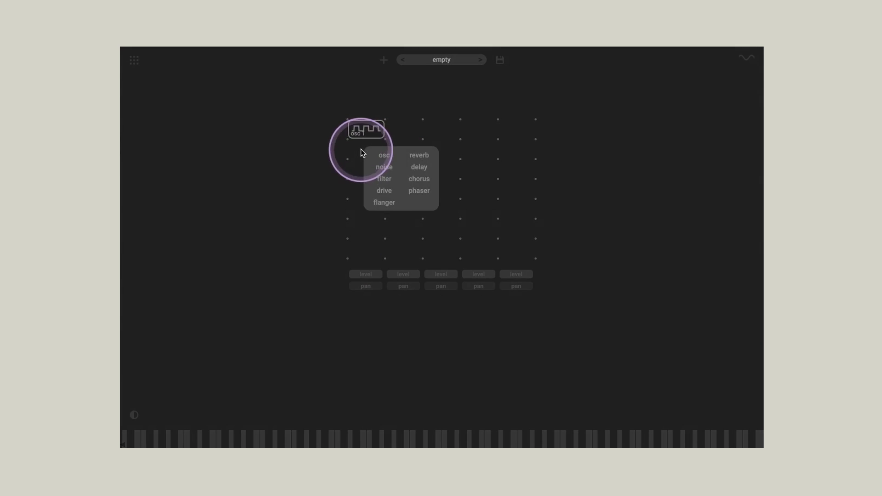
left_click(384, 179)
left_click_drag(422, 325, 458, 345)
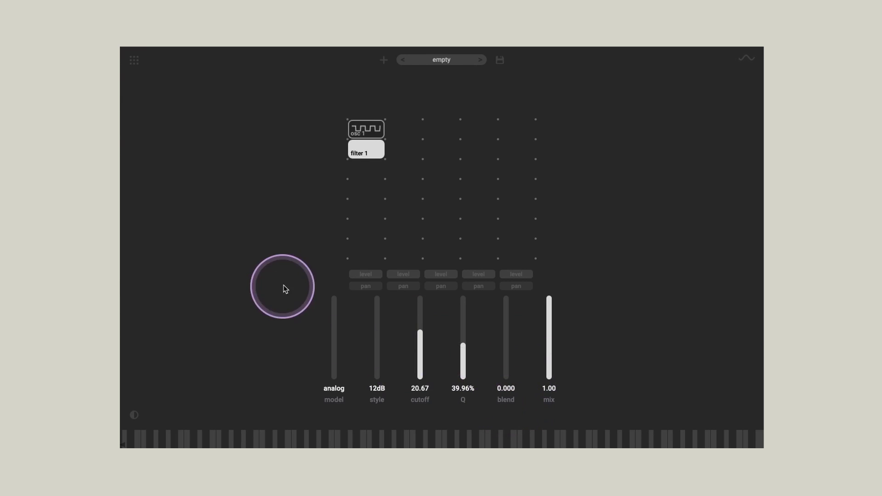
left_click_drag(335, 377, 335, 354)
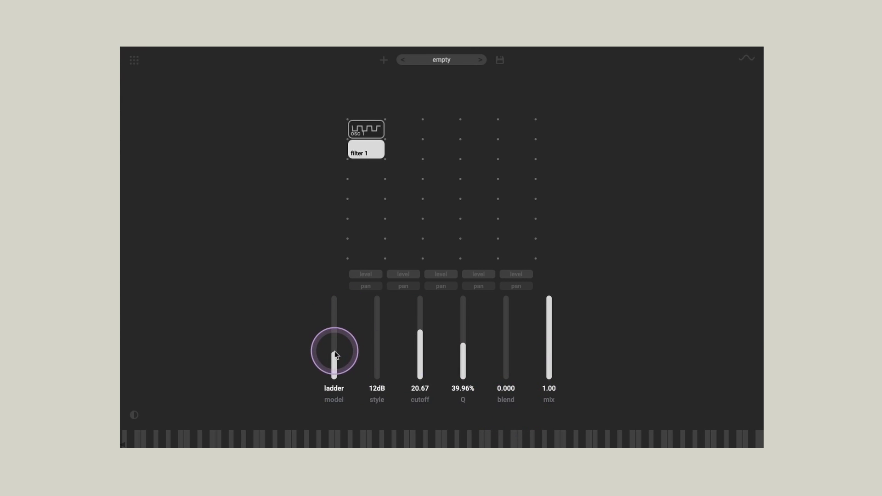
left_click(364, 170)
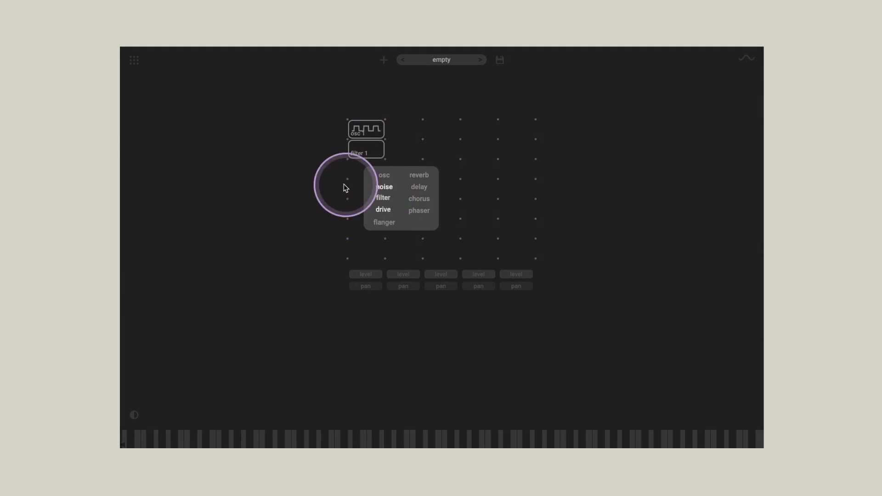
left_click(314, 183)
left_click(375, 154)
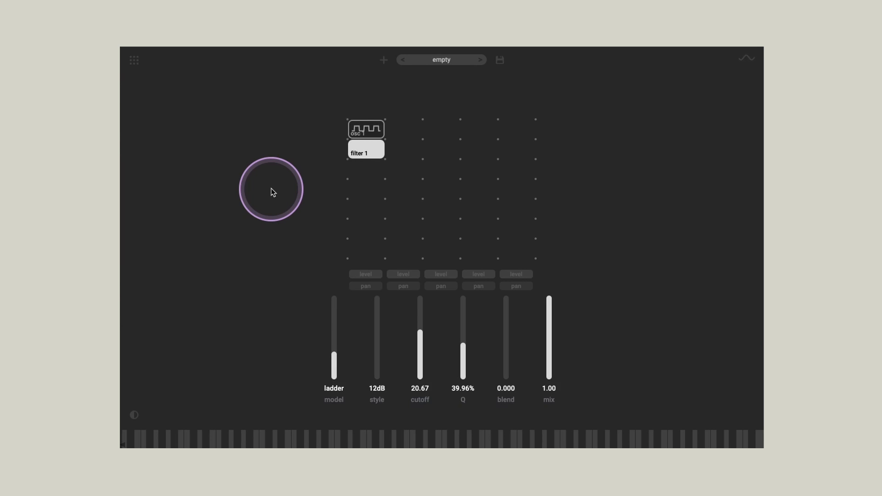
Step: Show the modulation view and look through the available modulator types
left_click(749, 62)
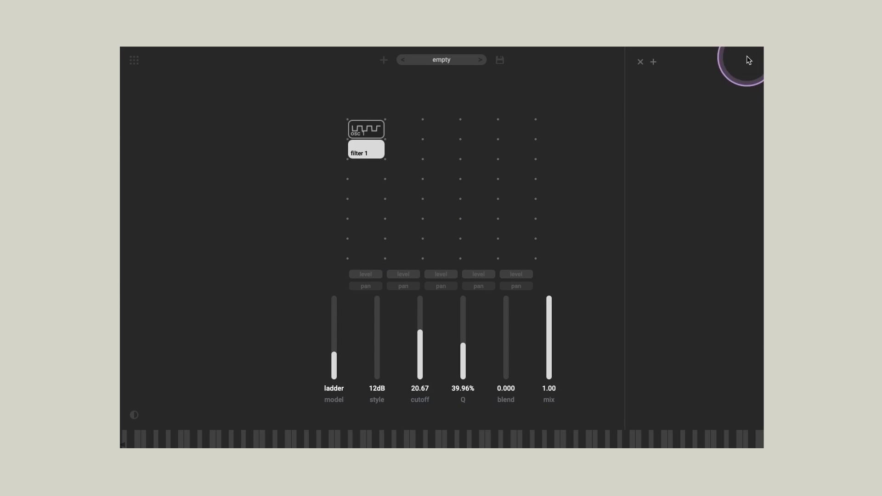
left_click(653, 62)
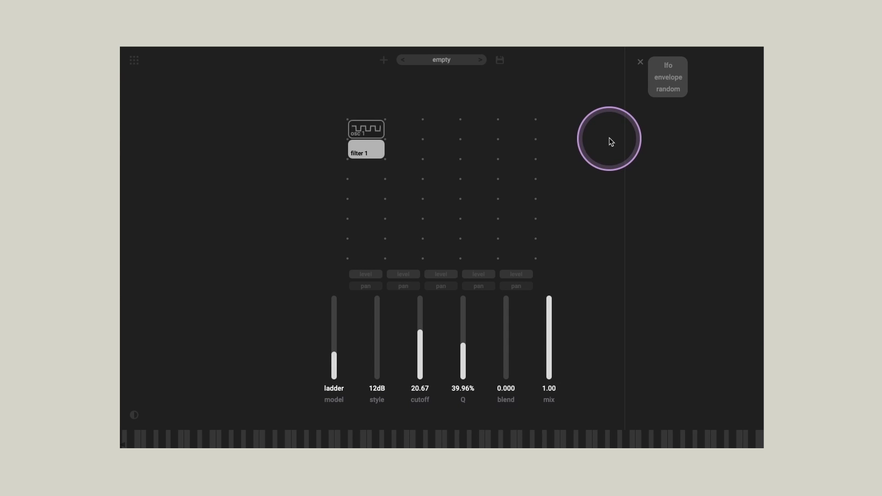
left_click(594, 203)
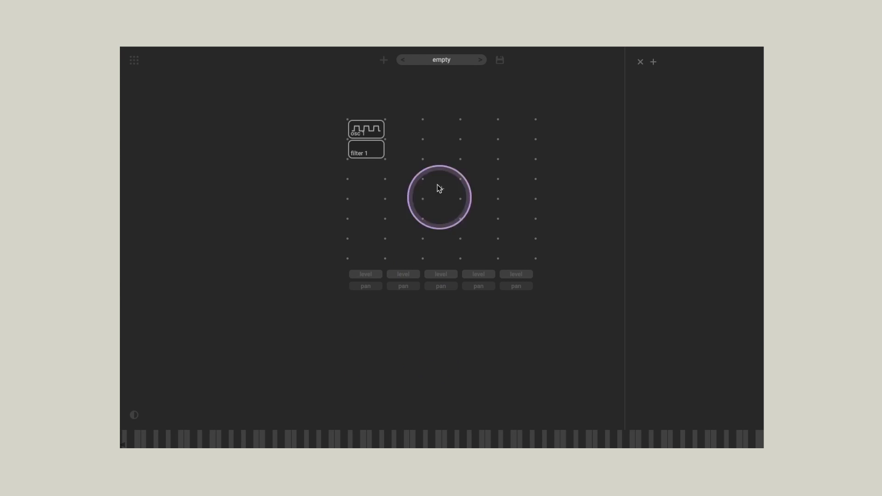
left_click(401, 133)
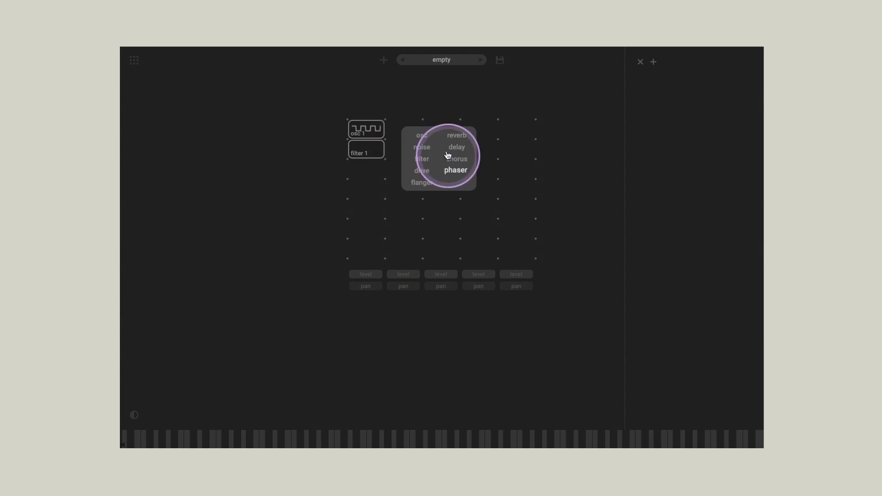
left_click(316, 196)
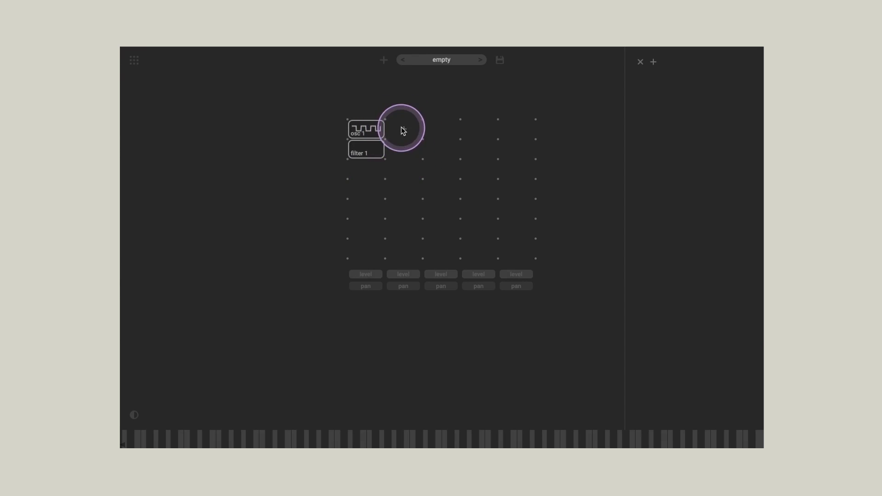
left_click(405, 131)
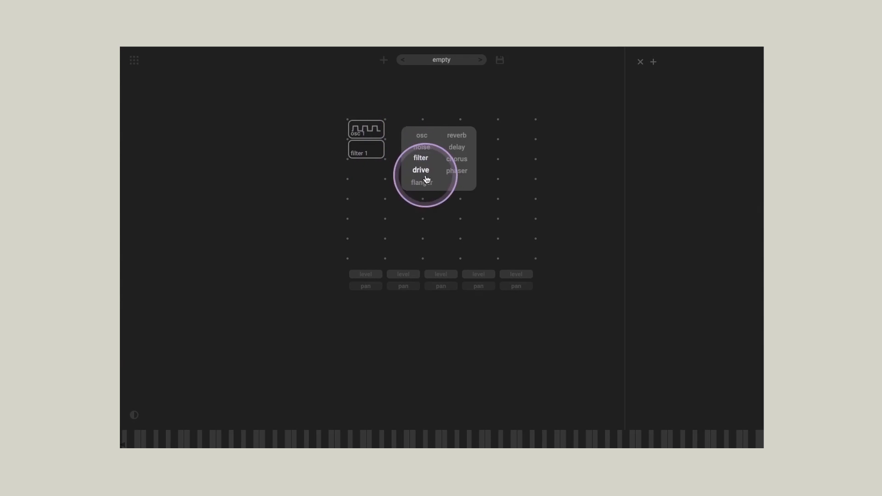
left_click(296, 212)
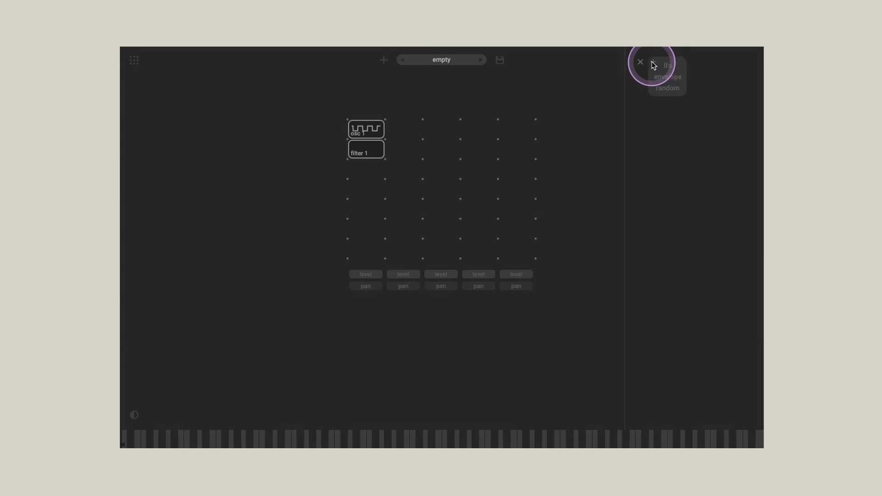
Step: Add an LFO modulator to the patch
left_click(653, 62)
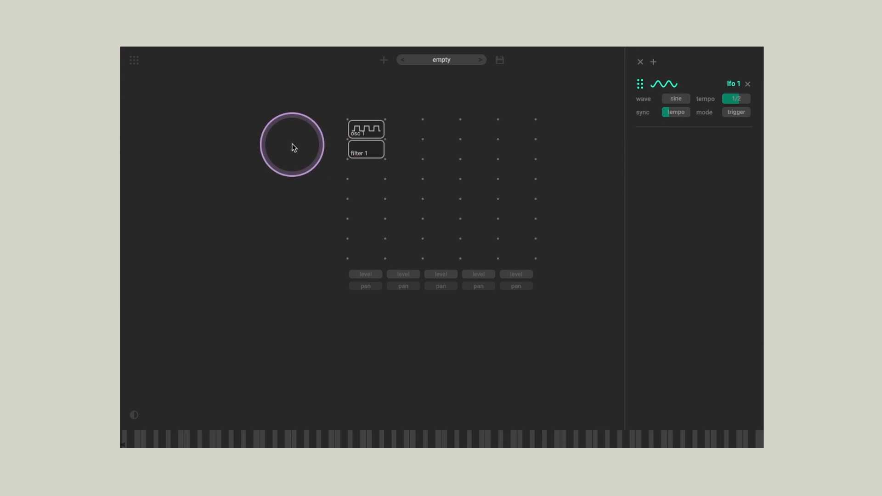
Step: Move filter 1 two columns to the right in its row and add a second oscillator directly below osc 1
left_click_drag(364, 152, 440, 156)
left_click(364, 149)
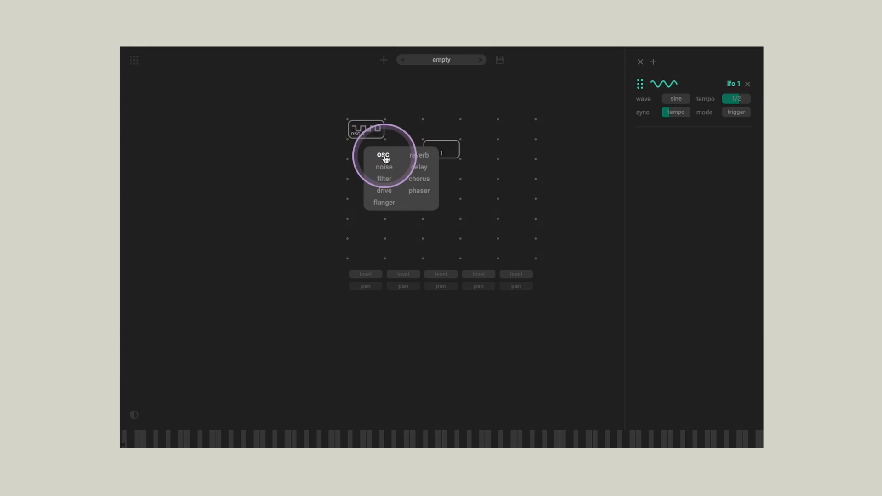
left_click(379, 157)
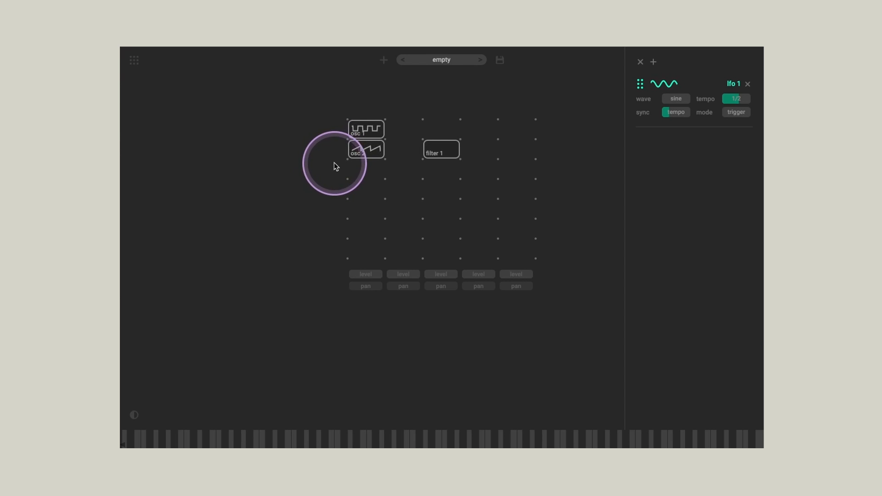
Step: Lower osc 1's level to 0.214
left_click(366, 130)
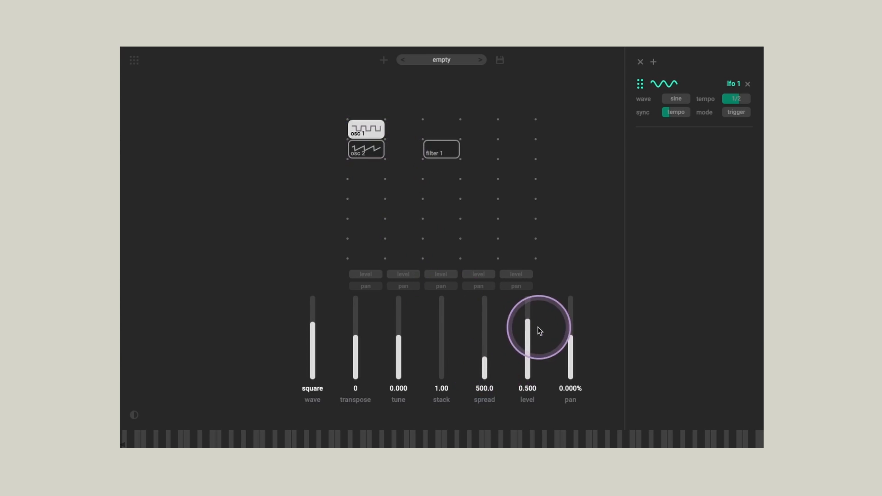
left_click_drag(528, 327, 526, 360)
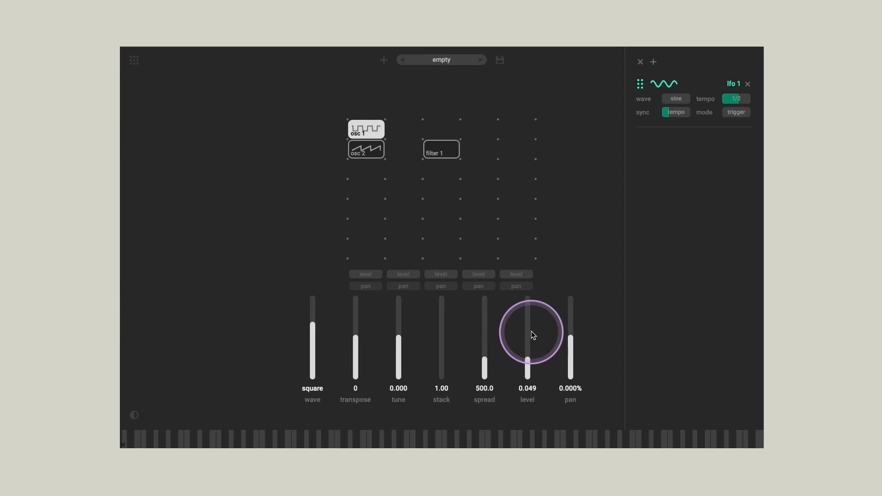
left_click_drag(528, 361, 531, 340)
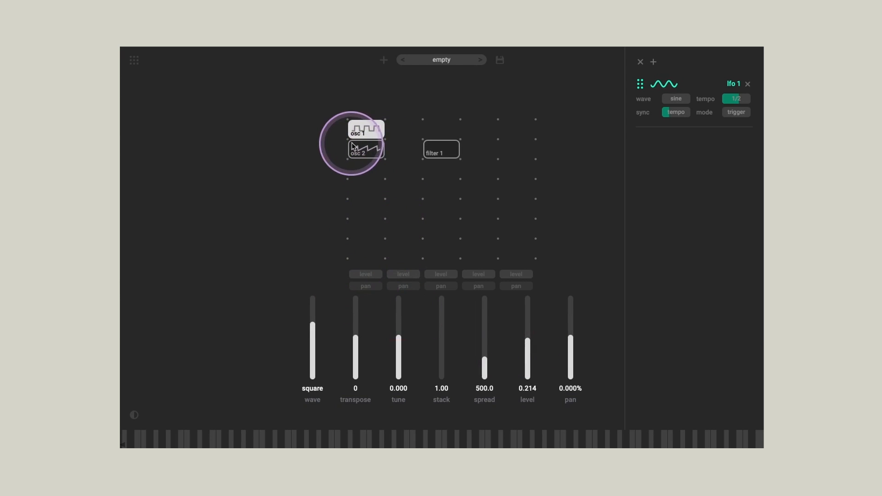
Step: Compare the parameters of osc 1 and osc 2 by alternating between the two modules
left_click(367, 123)
left_click(369, 143)
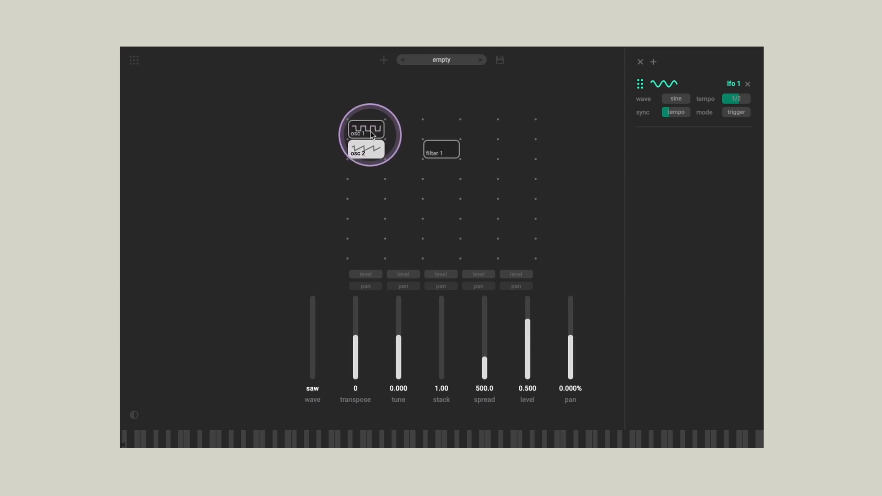
left_click(370, 135)
left_click(370, 143)
left_click(370, 136)
left_click(371, 143)
left_click(371, 134)
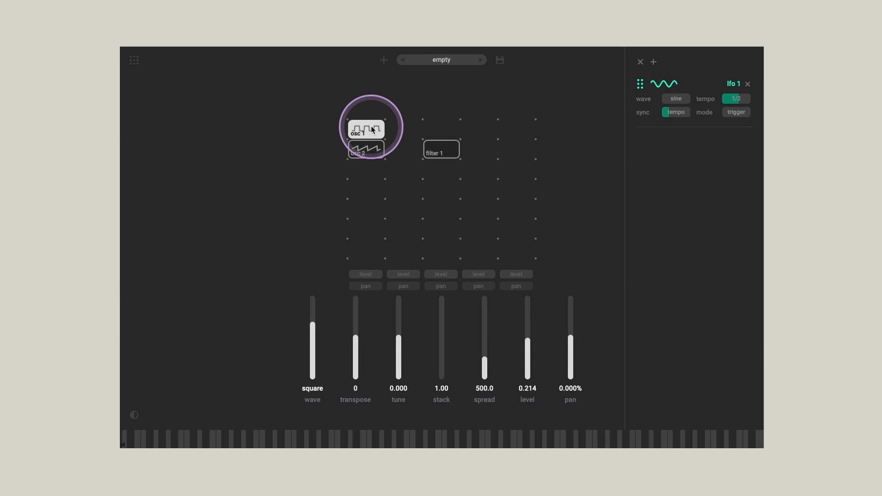
Step: Remove osc 1, osc 2 and filter 1 from the grid
left_click_drag(371, 127, 305, 157)
left_click_drag(366, 148, 269, 160)
left_click_drag(441, 150, 277, 184)
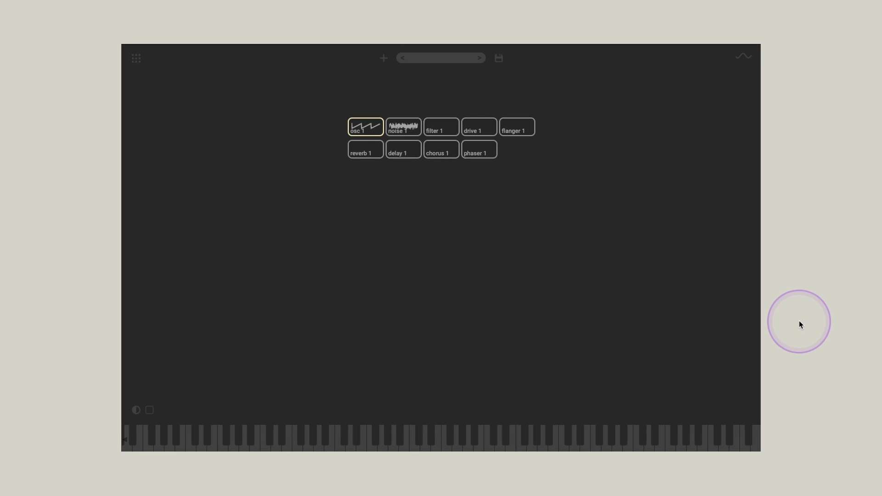
Step: Choose the oscillator from the module list and place it in the grid's first cell
key("Right")
key("Left")
key("Return")
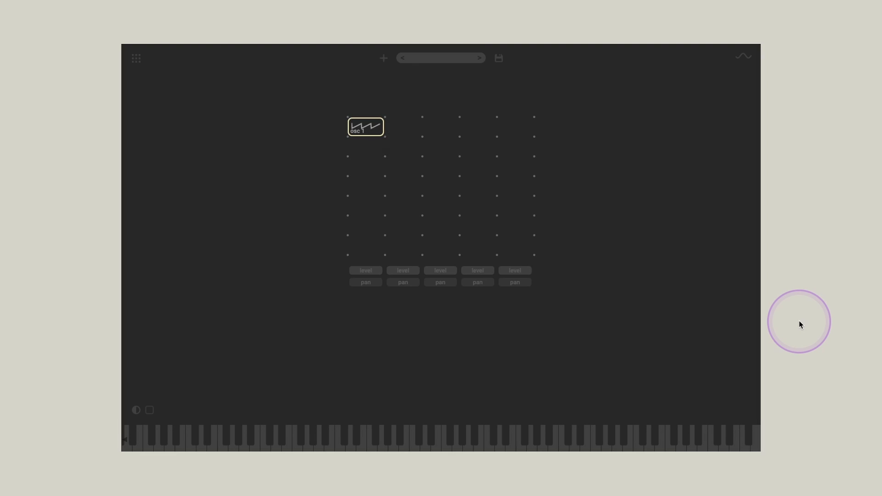
Step: Move osc 1 one column to the right and back to the first cell, and deselect it
key("Right")
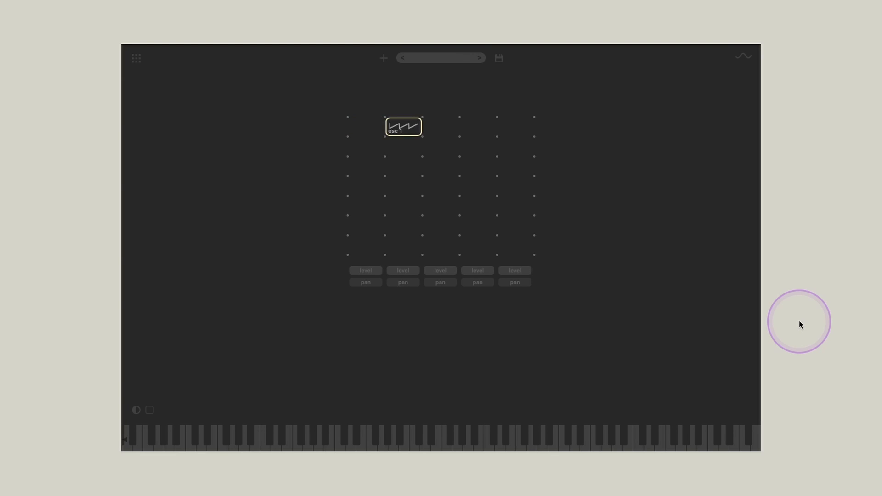
key("Left")
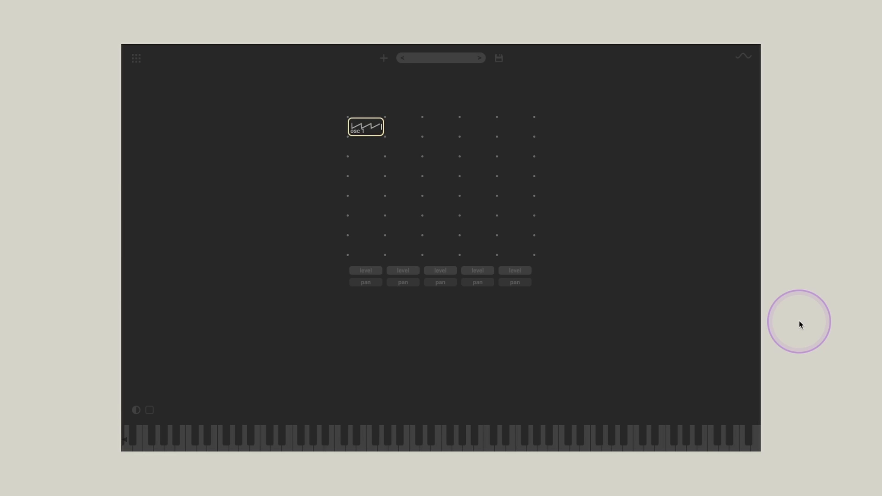
key("shift+Right")
key("shift+Left")
key("Escape")
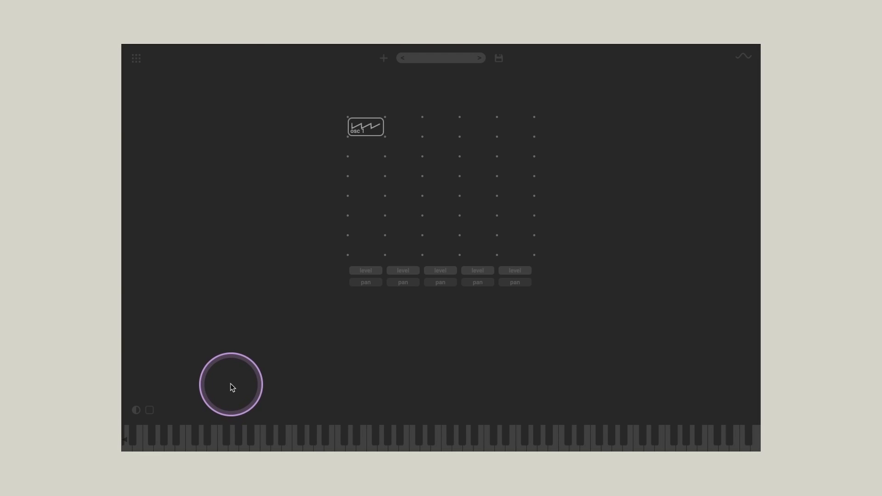
Step: Replace the piano keyboard with the step sequencer and randomize its pattern
left_click(153, 414)
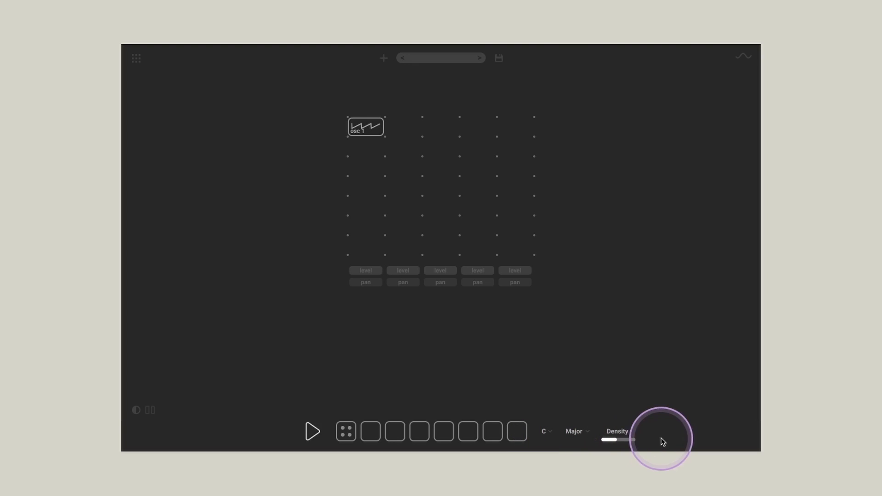
left_click(347, 430)
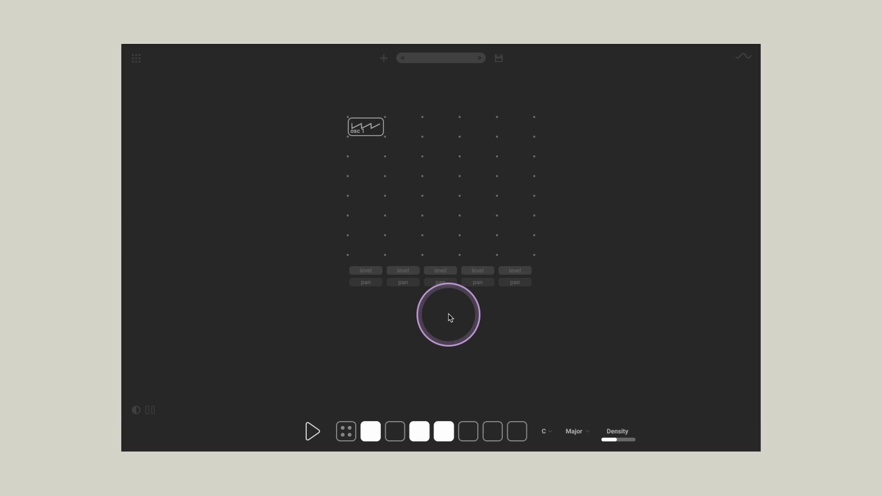
left_click_drag(450, 317, 467, 347)
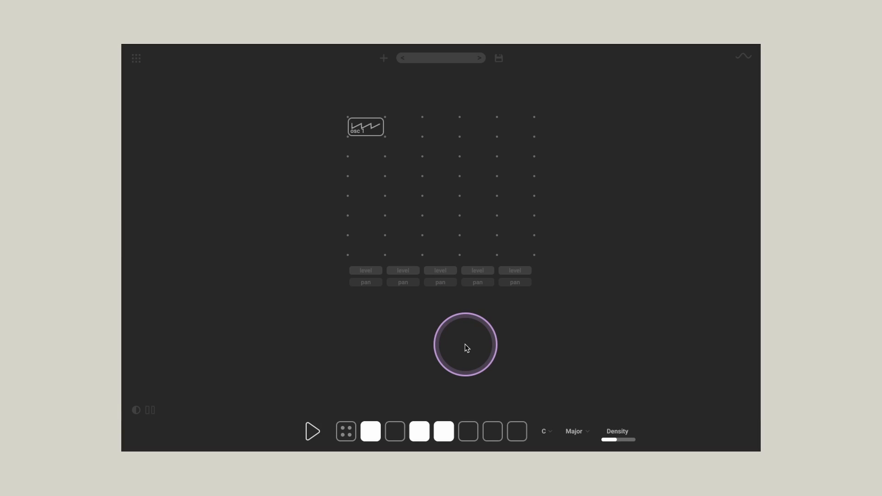